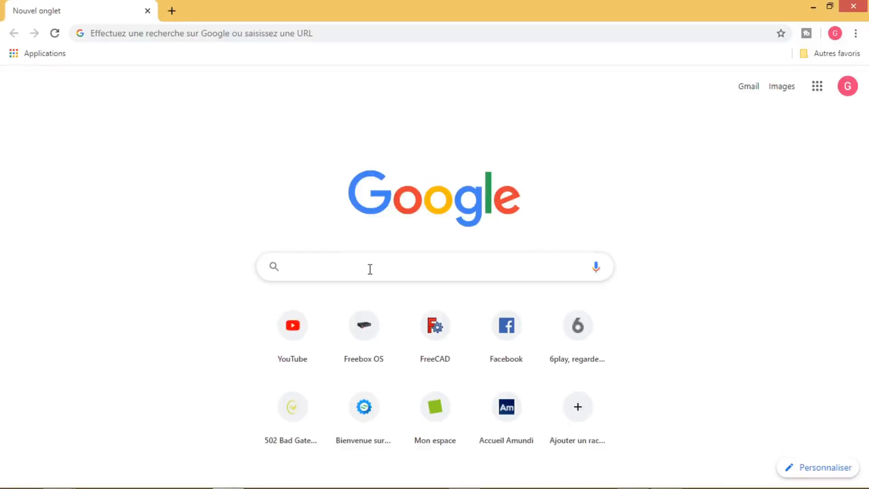
left_click(370, 269)
left_click(105, 36)
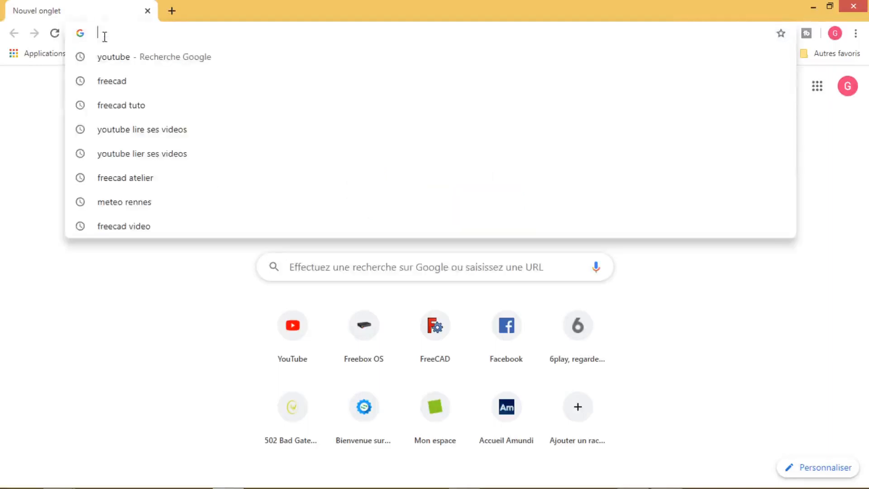
type("www.")
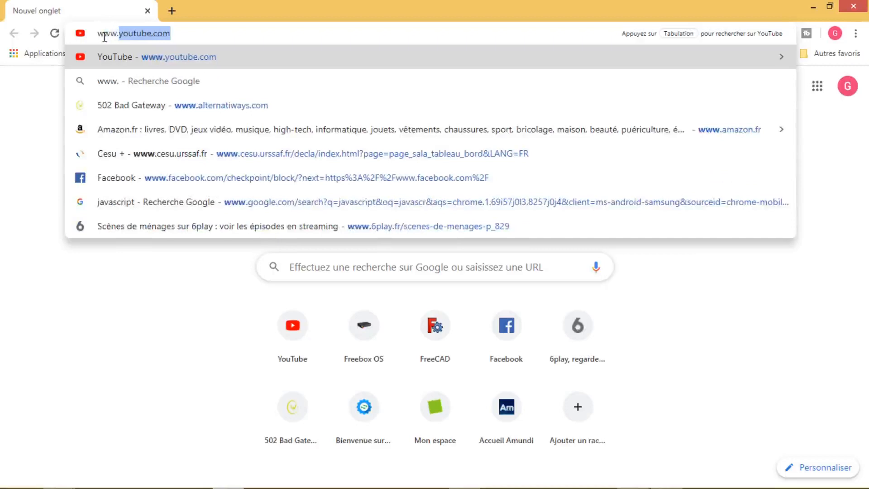
type("freeca")
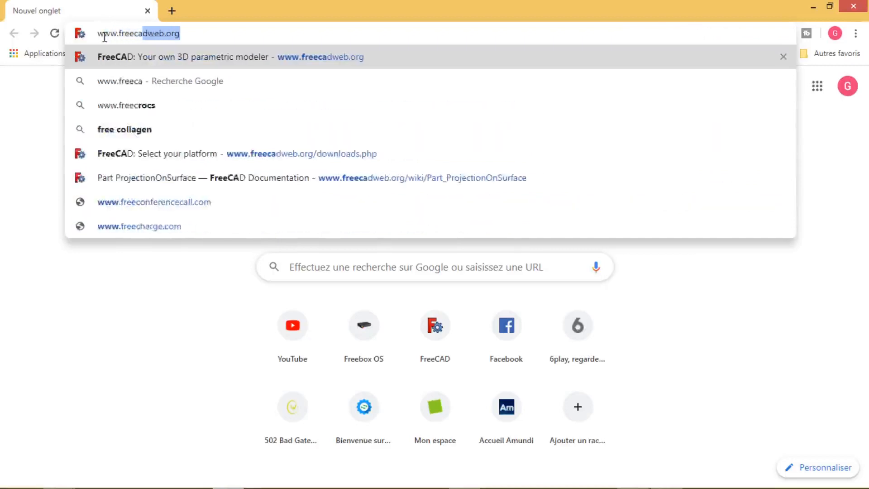
type("d")
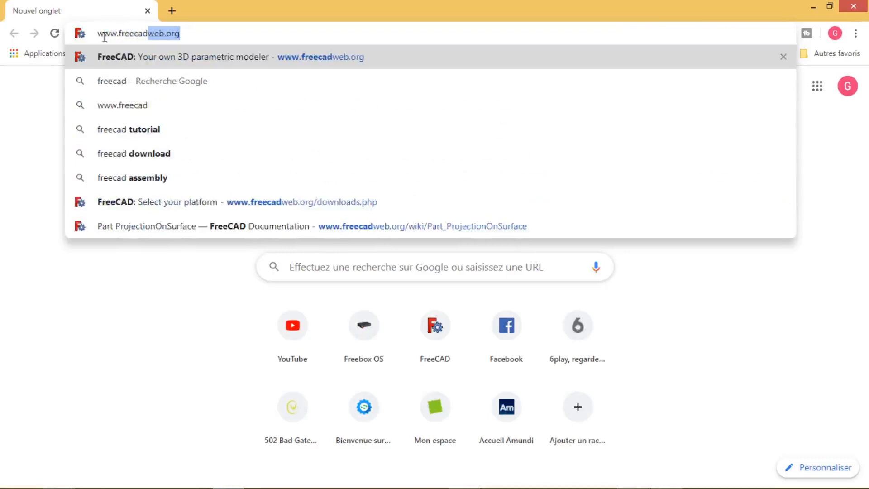
type("web.org")
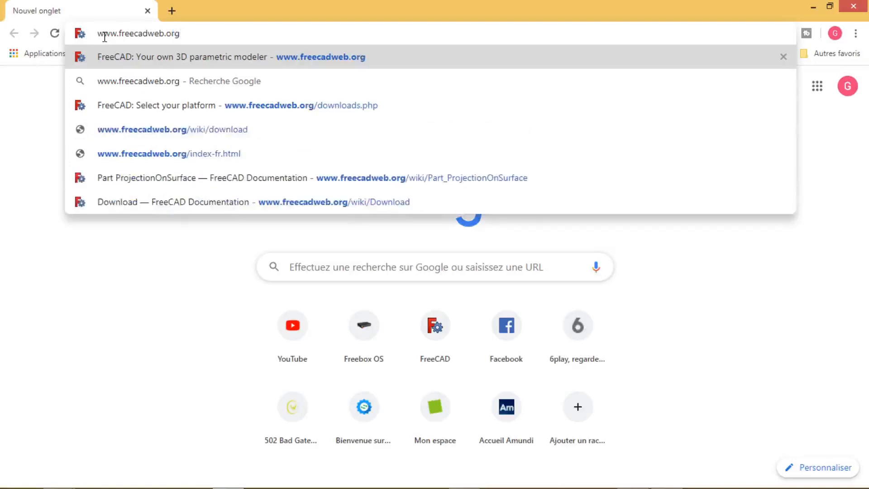
key("Return")
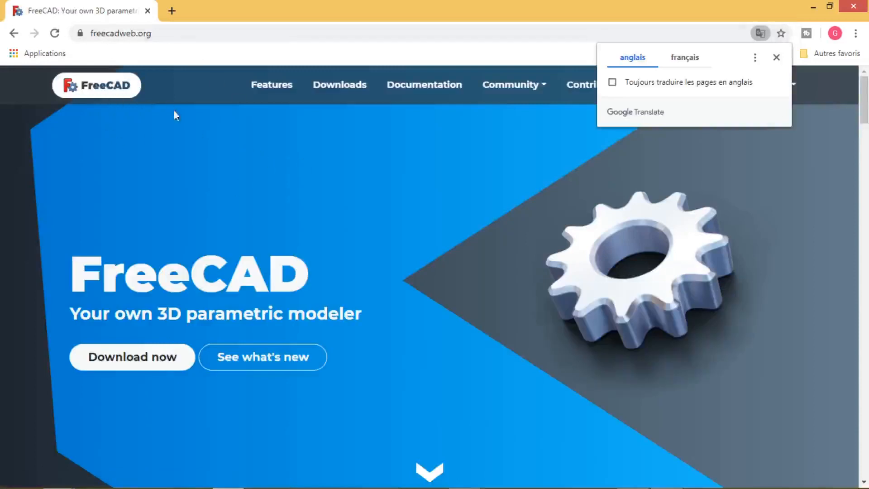
left_click(777, 58)
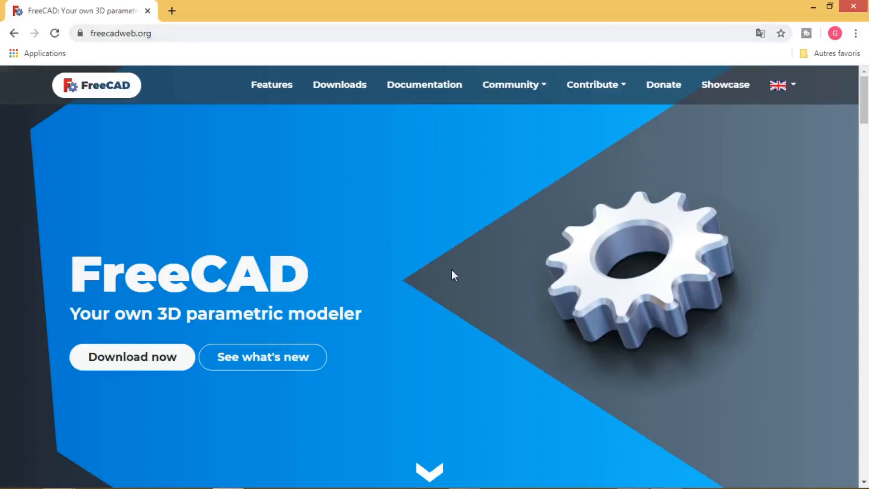
Open the Downloads page of the FreeCAD website
scroll(448, 267, "down", 5)
scroll(451, 266, "up", 5)
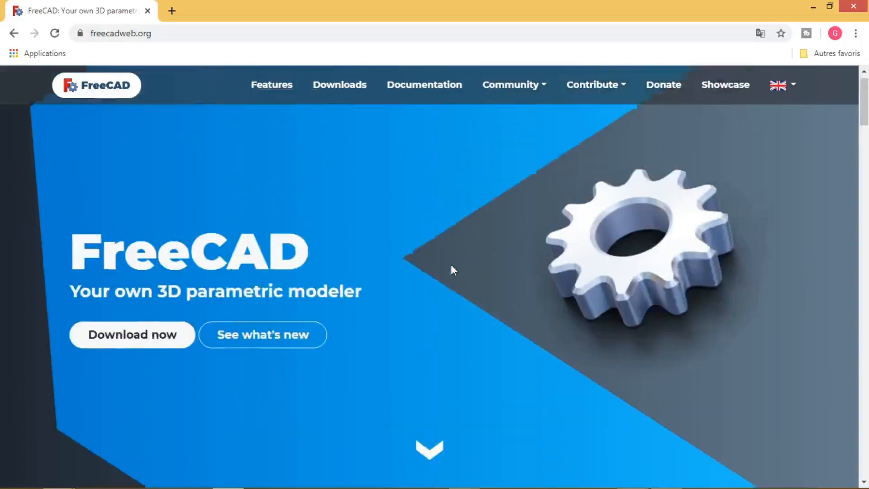
scroll(451, 265, "up", 1)
left_click(347, 87)
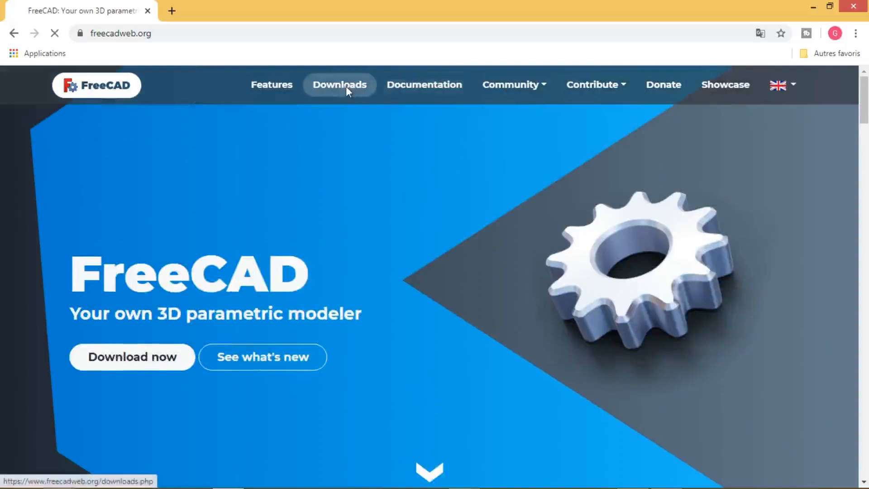
Open the FreeCAD releases page for development versions and go to the assets list of the 0.19_pre release
scroll(278, 246, "down", 1)
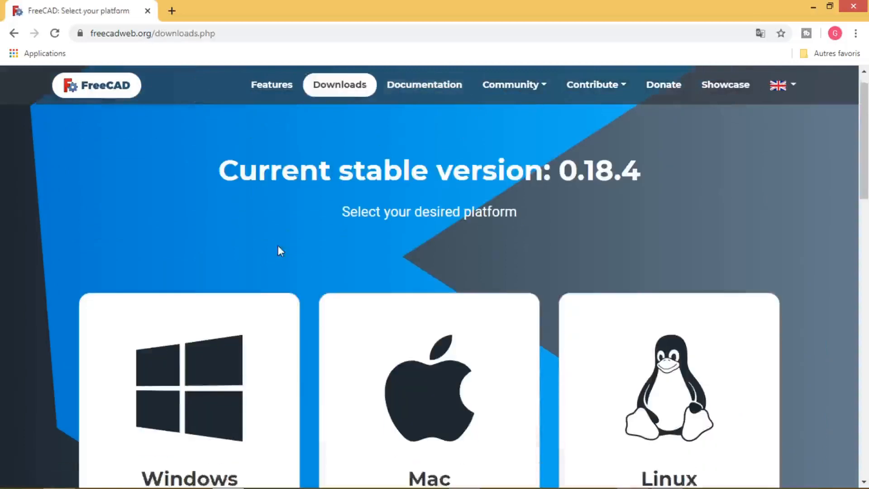
scroll(278, 245, "down", 5)
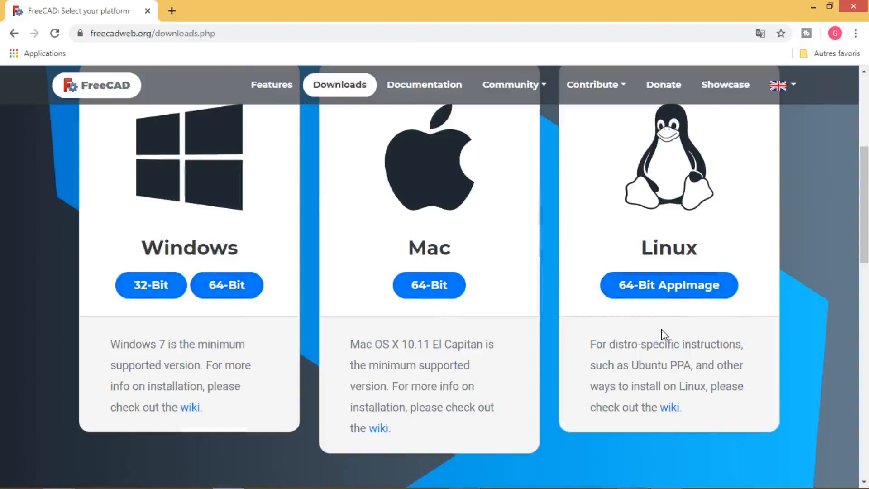
scroll(664, 333, "down", 3)
scroll(658, 320, "down", 3)
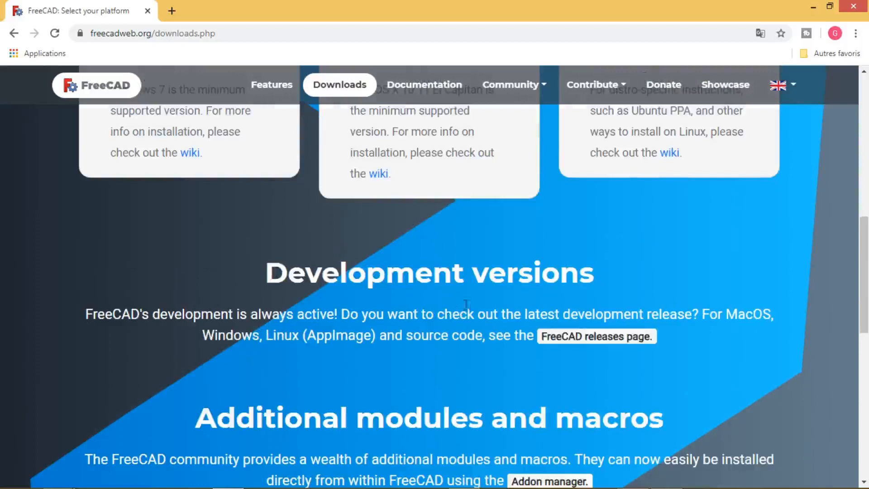
left_click(596, 341)
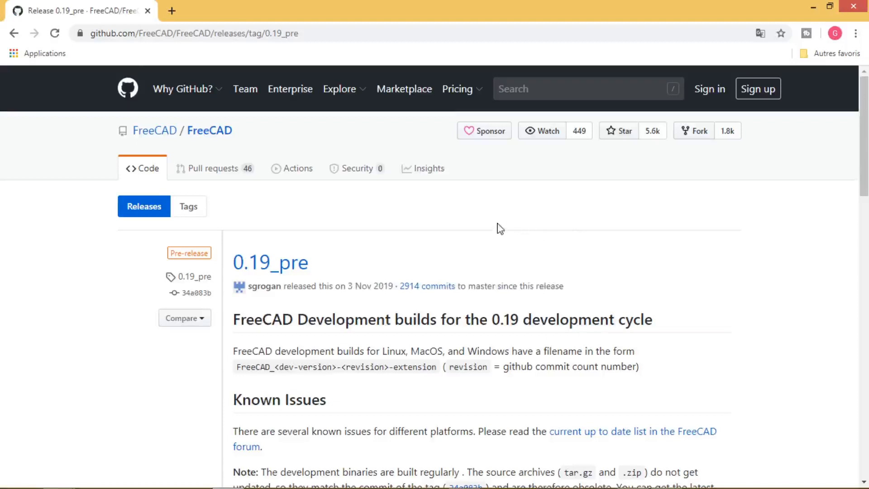
scroll(499, 227, "down", 3)
scroll(499, 226, "down", 3)
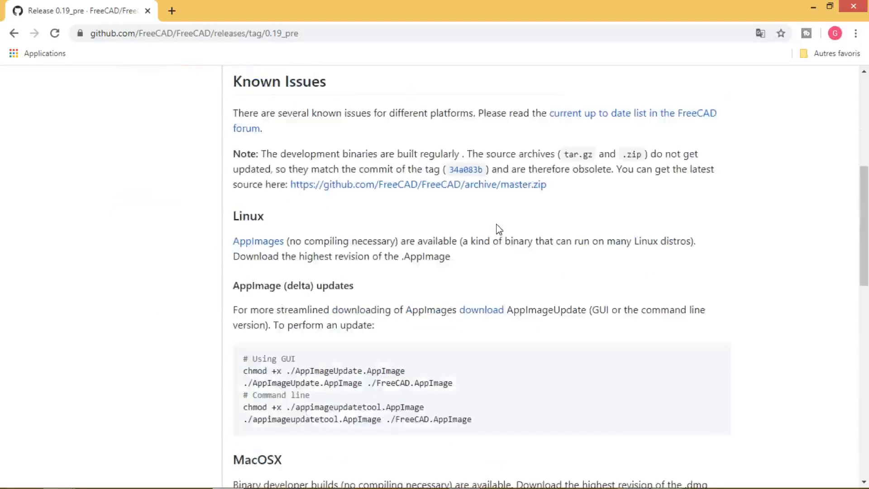
scroll(499, 229, "down", 10)
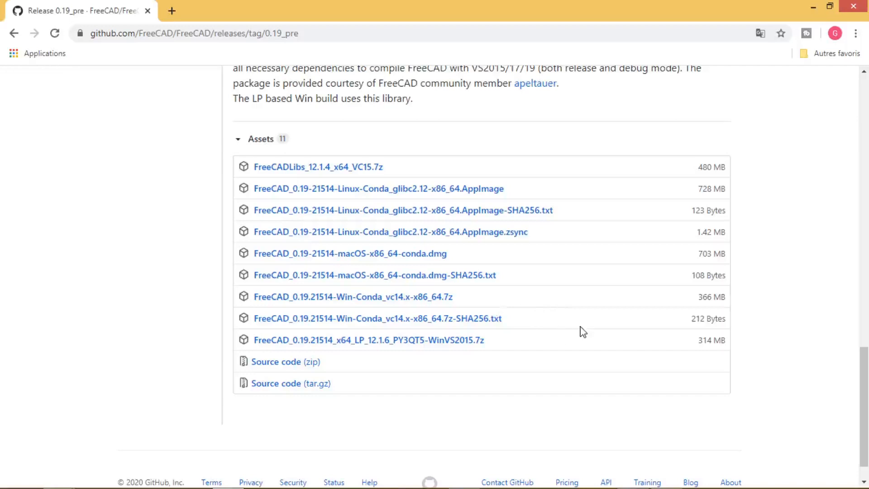
Search Google for "ninite alternative" in a new tab
left_click(173, 14)
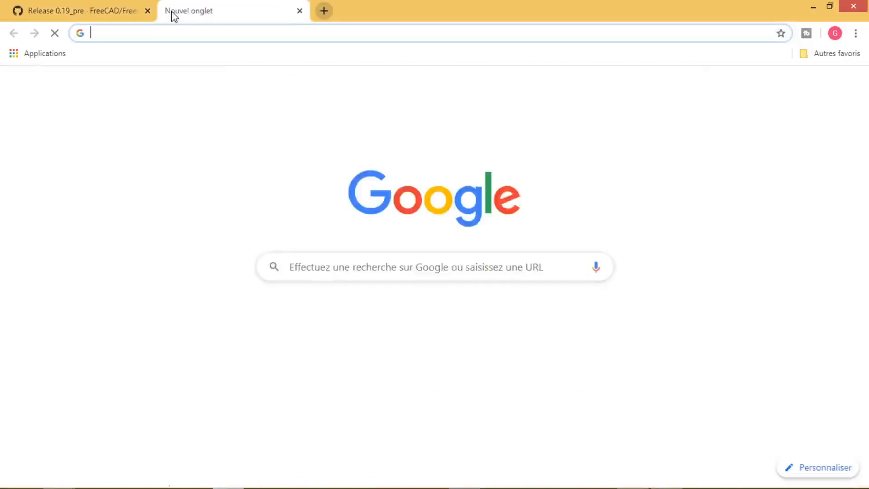
left_click(314, 270)
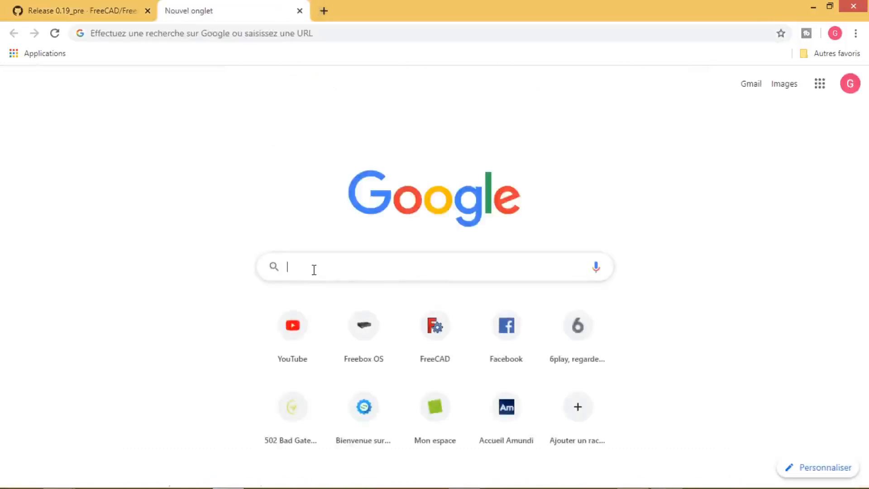
type("n")
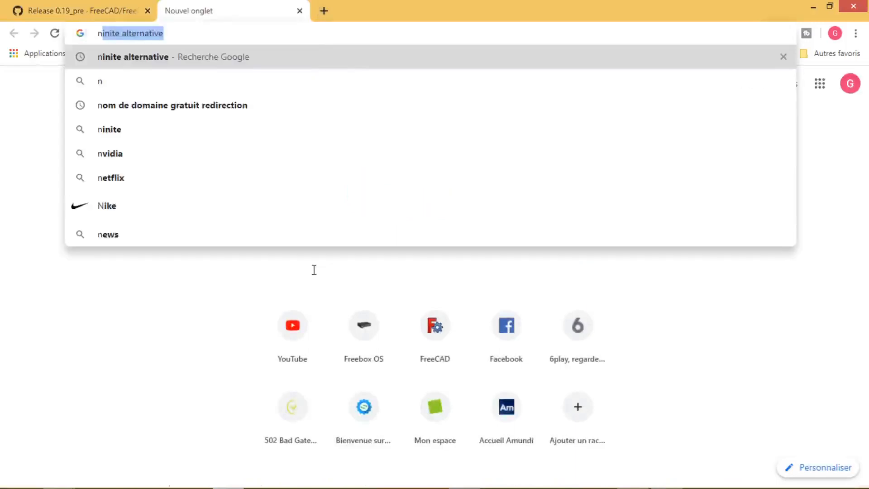
type("inite alte")
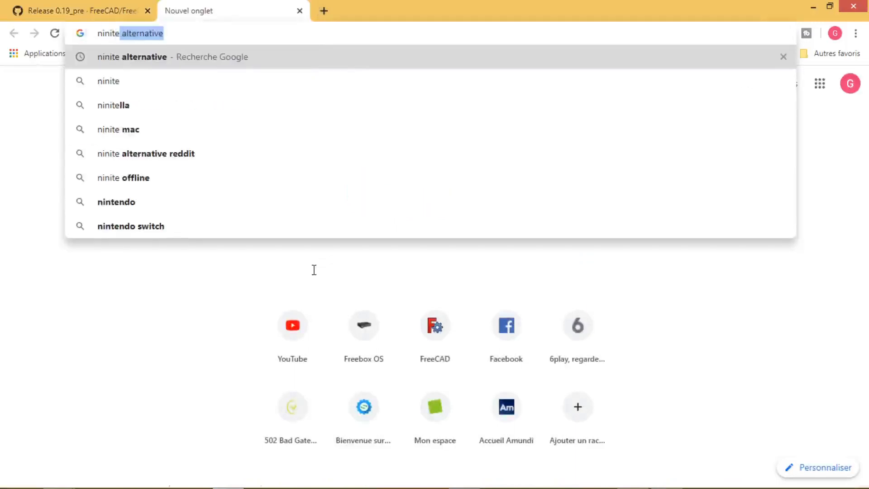
key("Return")
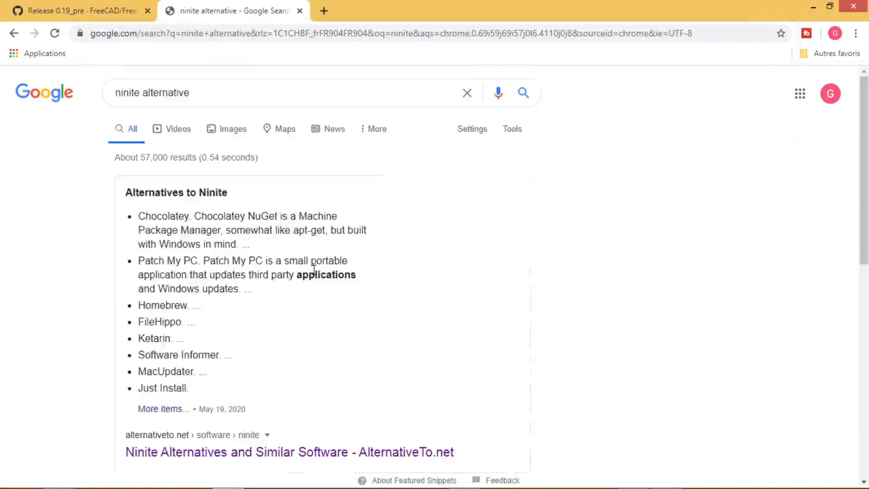
Open the ninite.com result "Ninite - Install or Update Multiple Apps at Once"
scroll(303, 317, "down", 3)
scroll(306, 325, "down", 3)
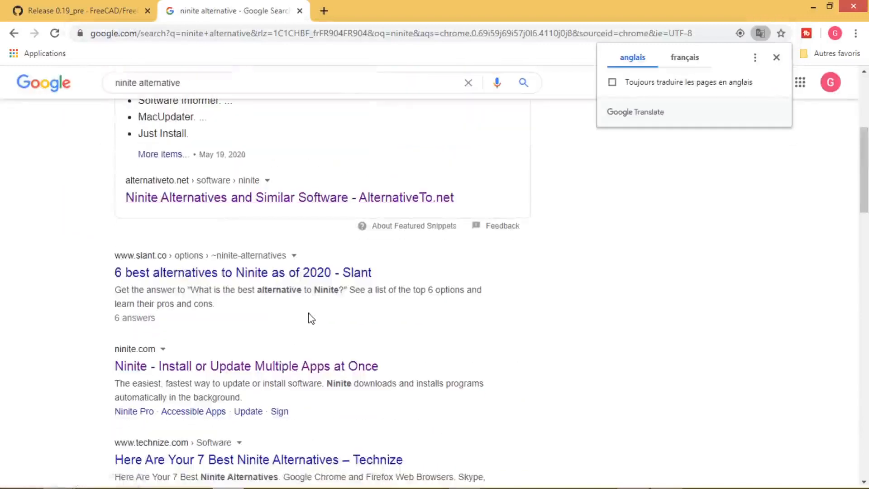
scroll(300, 309, "down", 3)
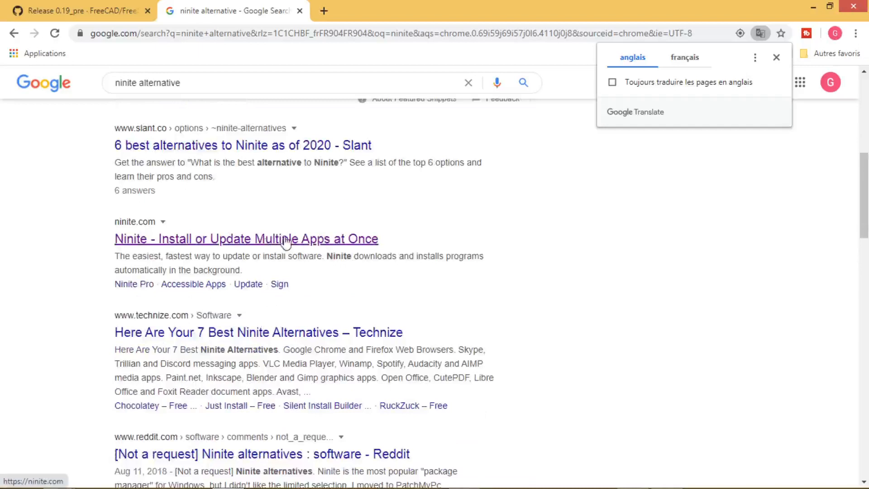
left_click(266, 241)
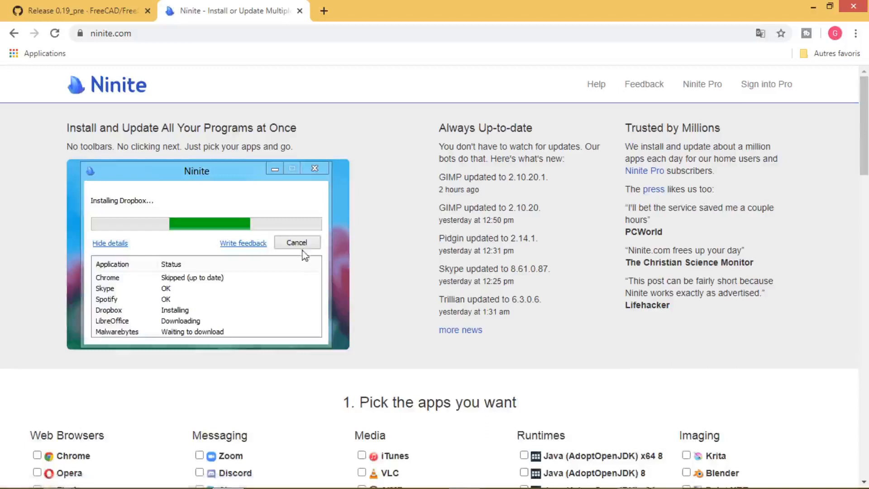
Examine the apps offered by Ninite, including the compression tools, and close its tab
scroll(301, 244, "down", 5)
scroll(314, 242, "down", 9)
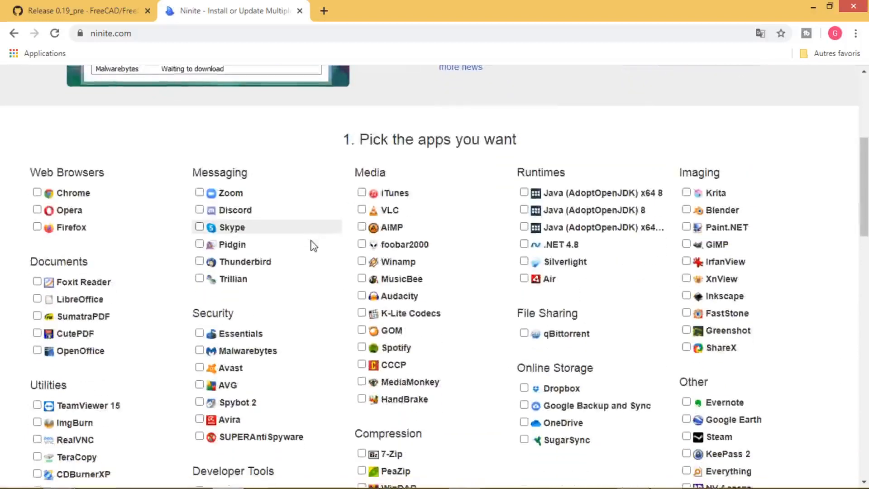
scroll(332, 292, "up", 10)
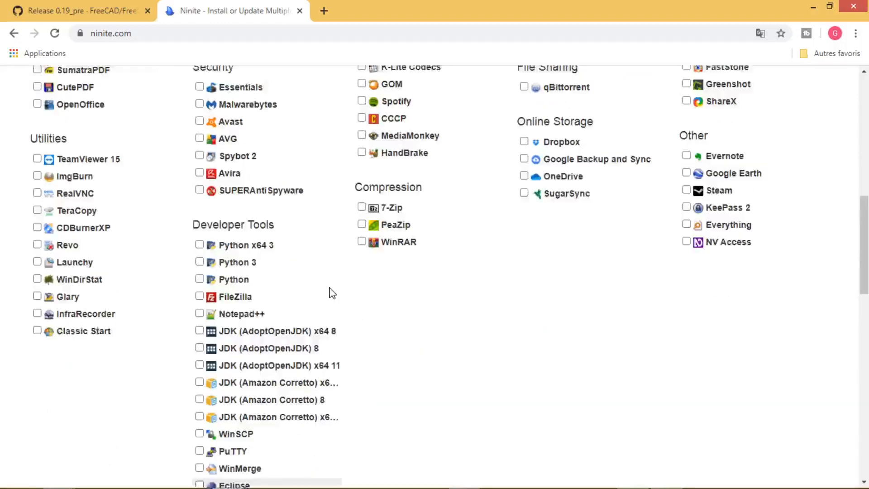
scroll(464, 284, "down", 8)
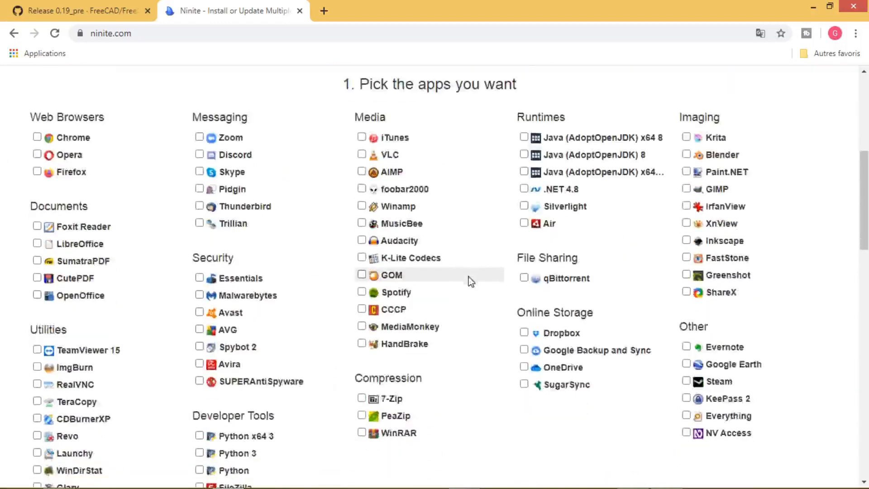
scroll(467, 285, "up", 5)
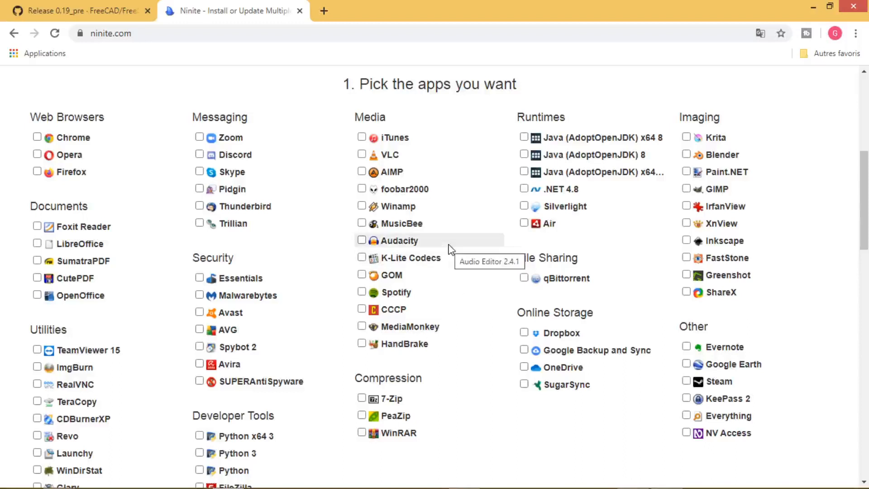
scroll(491, 308, "down", 2)
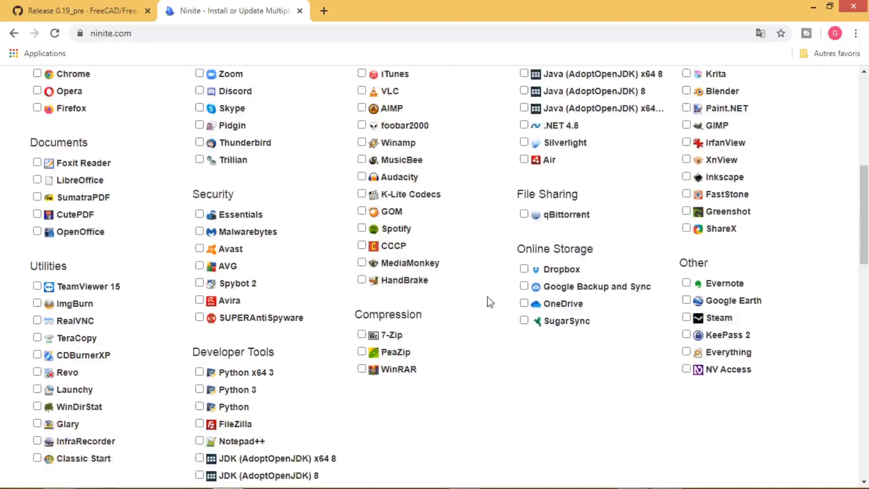
scroll(474, 295, "down", 1)
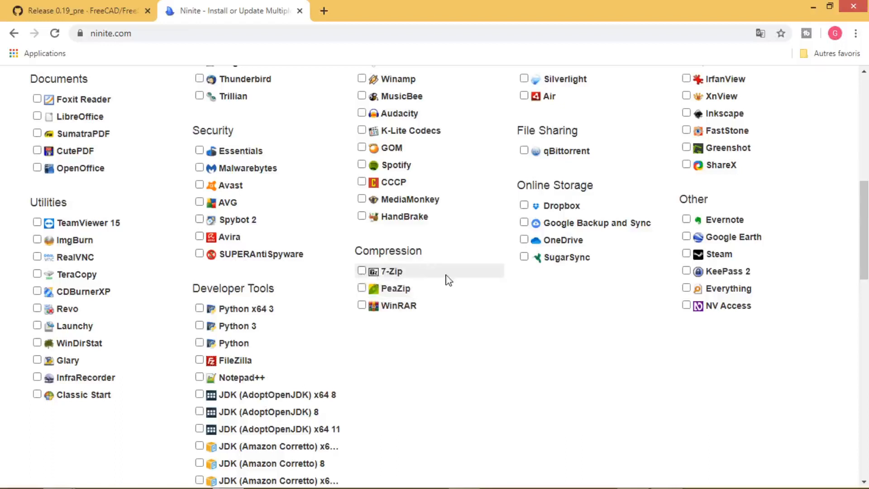
scroll(442, 280, "down", 3)
scroll(448, 285, "down", 4)
scroll(447, 281, "up", 15)
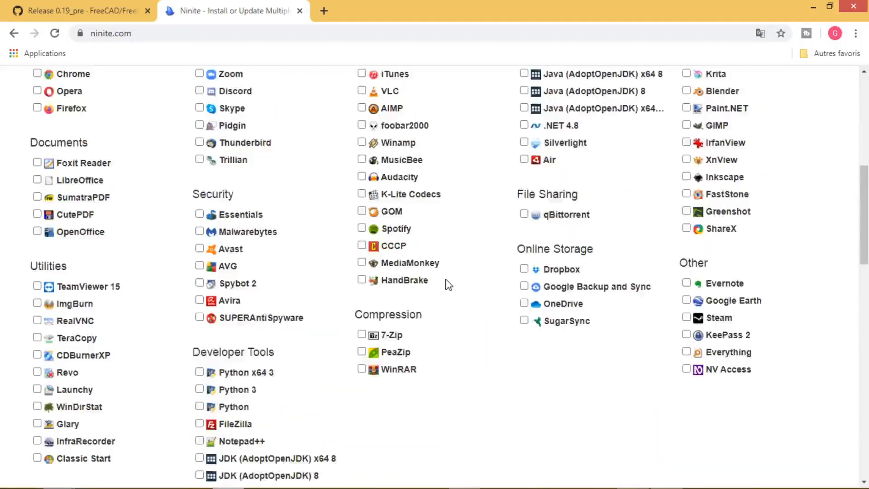
left_click(299, 10)
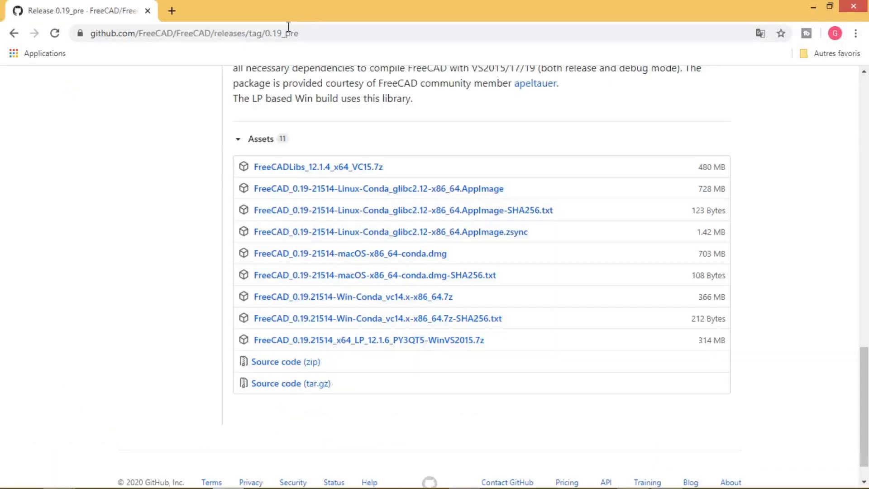
Switch to the desktop and search the bin folder of the extracted FreeCAD 0.19 package for *.exe files
left_click(814, 7)
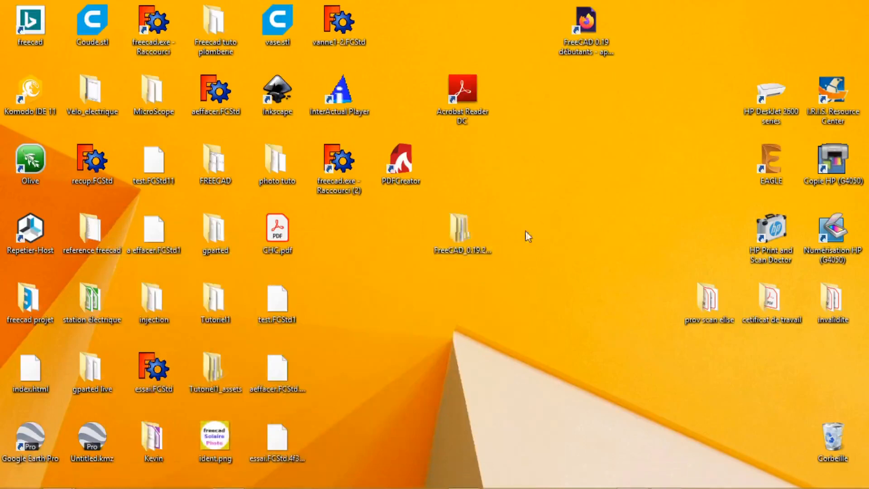
double_click(464, 234)
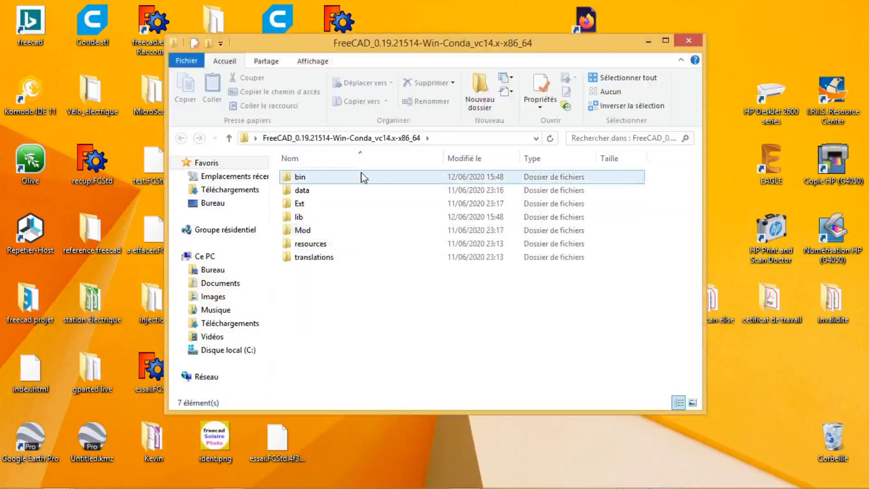
double_click(325, 180)
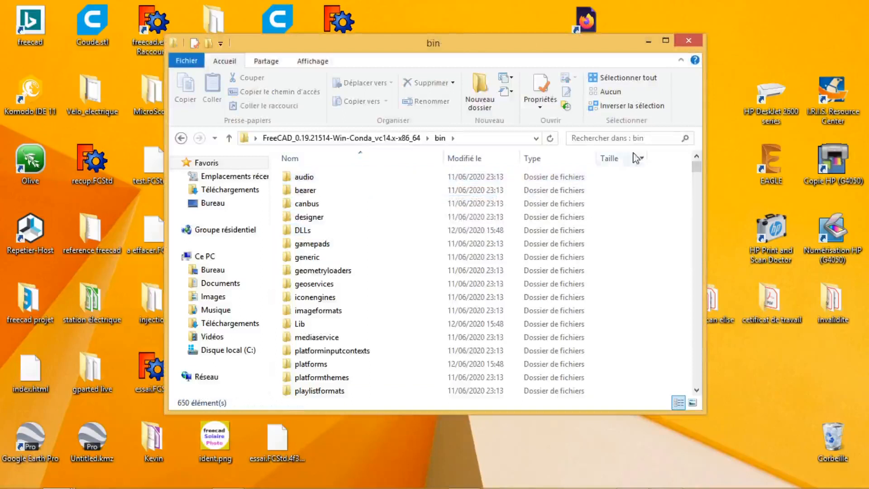
left_click(598, 134)
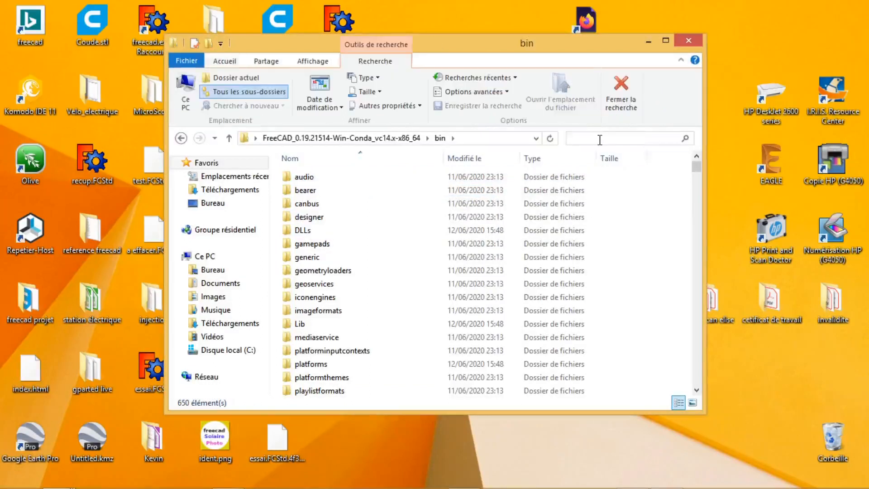
type("*.exe")
key("Return")
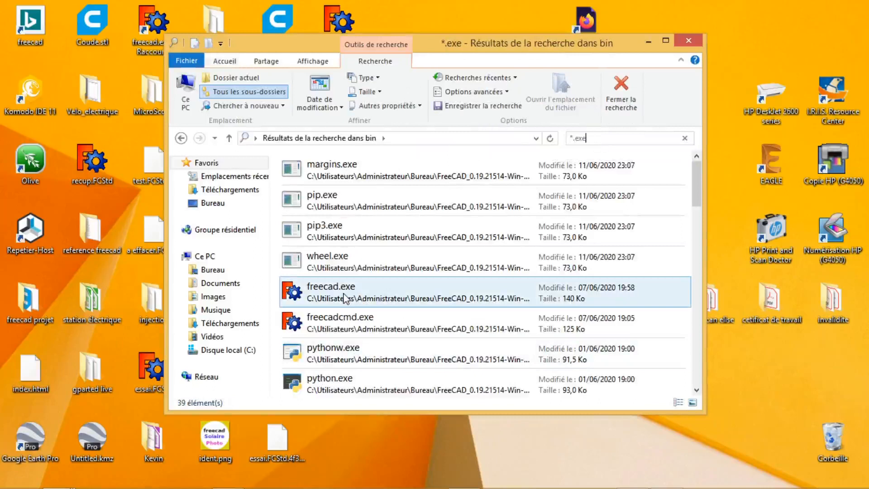
Create a desktop shortcut to freecad.exe and close the search results window
right_click(345, 299)
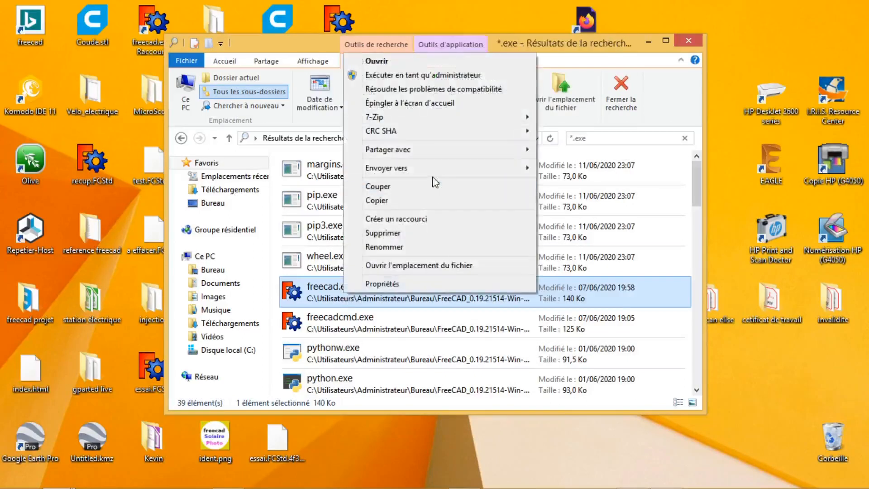
mouse_move(435, 171)
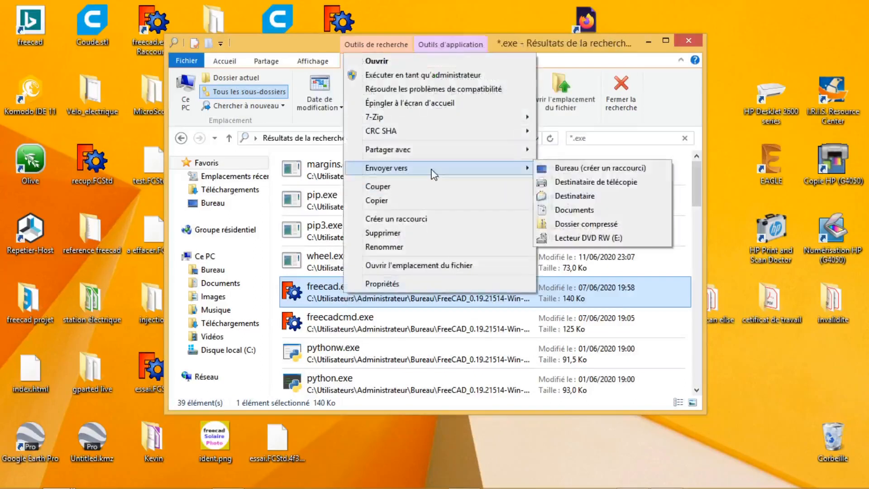
left_click(591, 171)
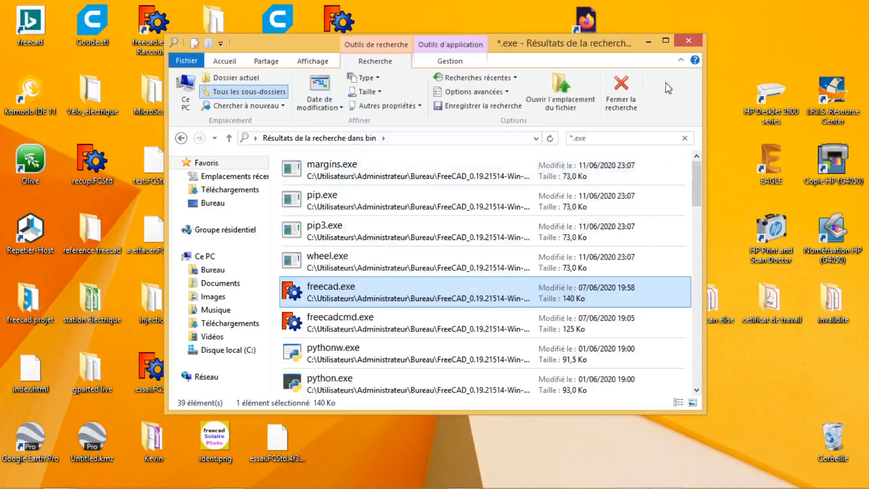
left_click(689, 42)
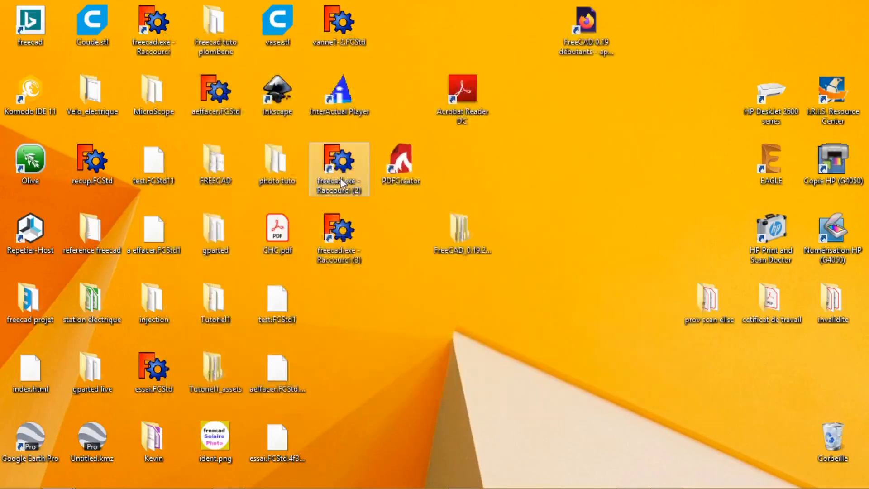
Delete the shortcut "freecad.exe - Raccourci (3)" from the desktop
left_click(347, 254)
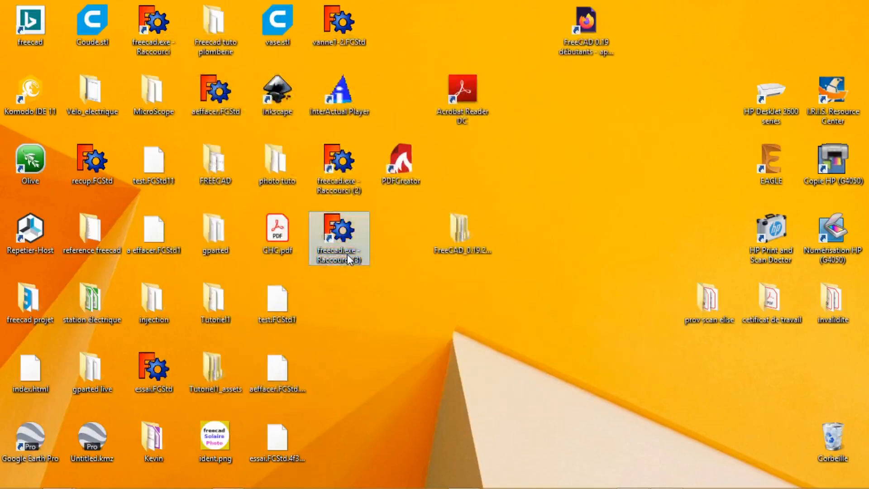
key("Delete")
left_click(485, 302)
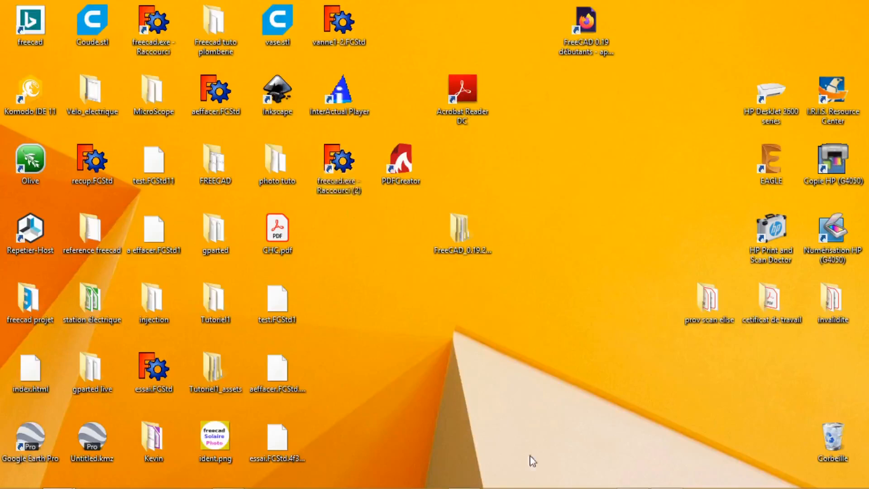
Switch to the running FreeCAD 0.19 window and open the Addon Manager
mouse_move(533, 488)
mouse_move(673, 482)
left_click(667, 482)
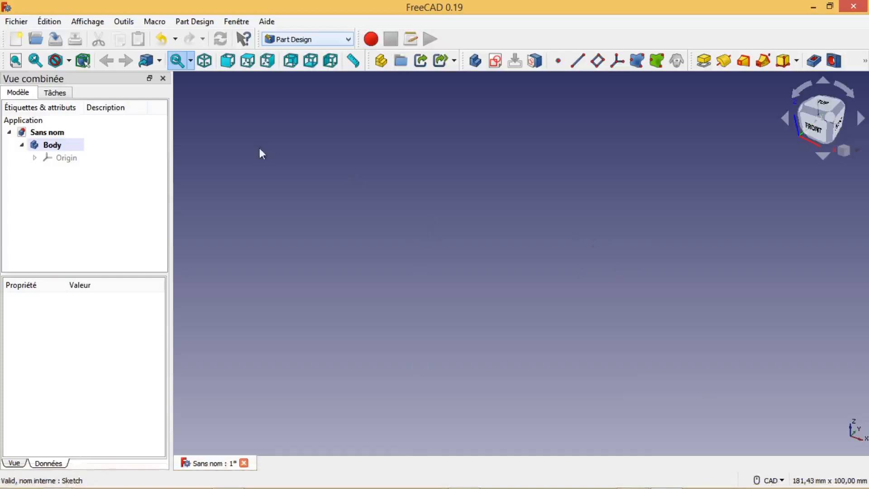
left_click(158, 23)
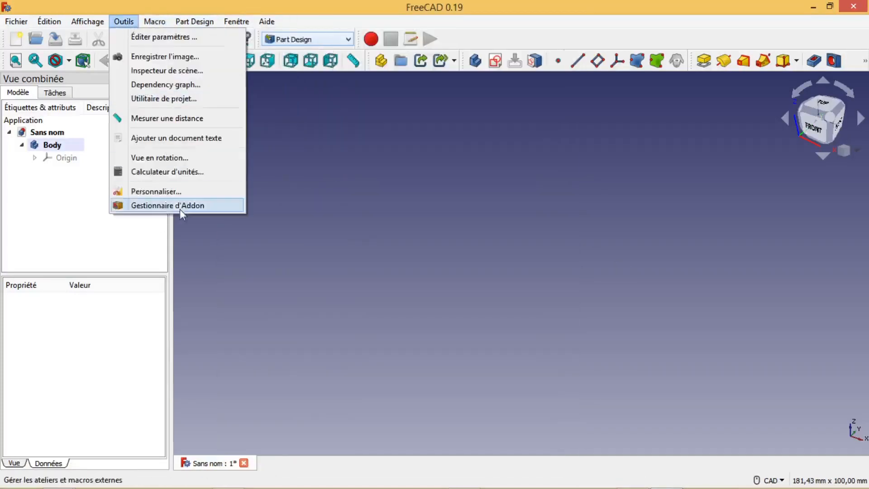
left_click(175, 206)
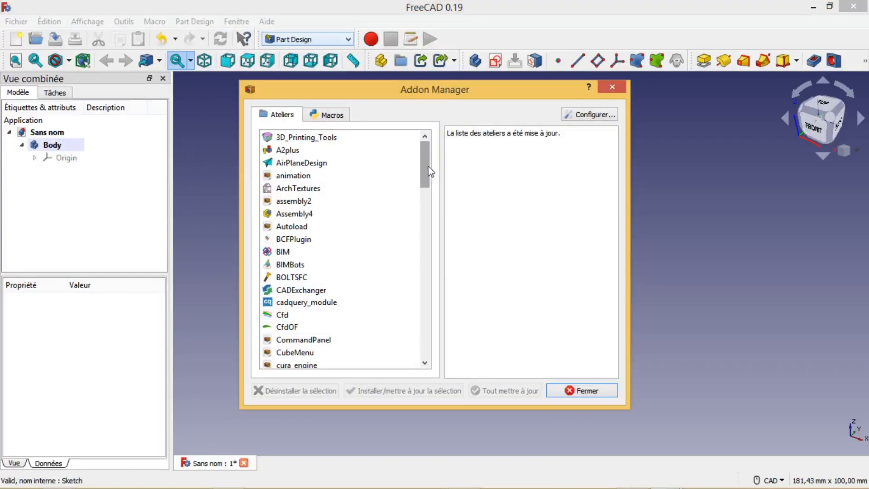
Examine the list of installable workbenches in the Addon Manager down to its last entries and close the manager
left_click_drag(429, 170, 429, 363)
scroll(308, 328, "up", 2)
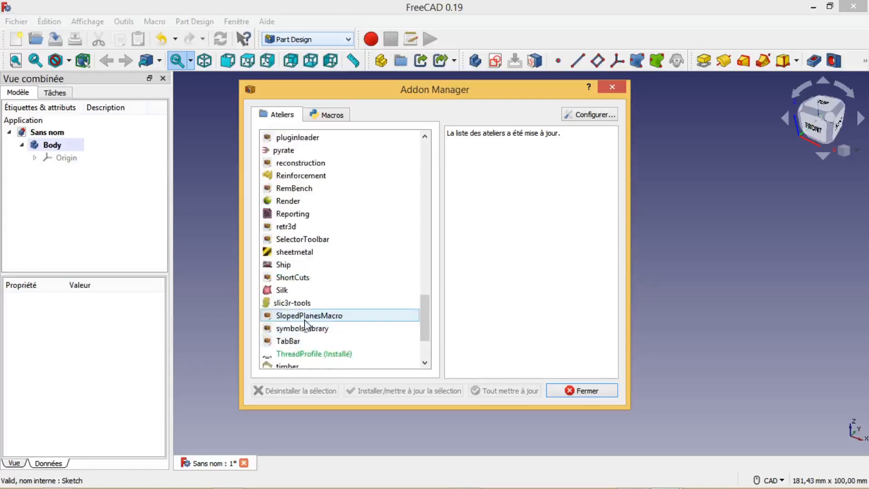
scroll(309, 322, "up", 3)
scroll(309, 322, "down", 3)
scroll(309, 321, "up", 2)
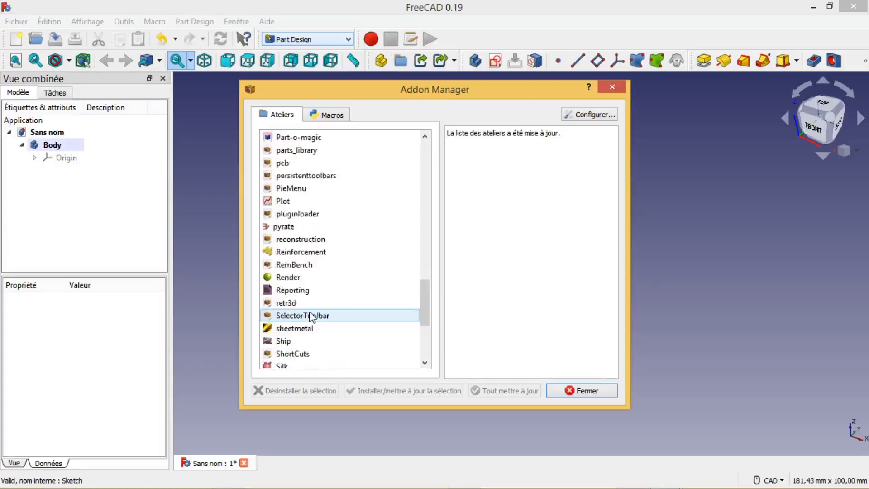
scroll(322, 320, "down", 1)
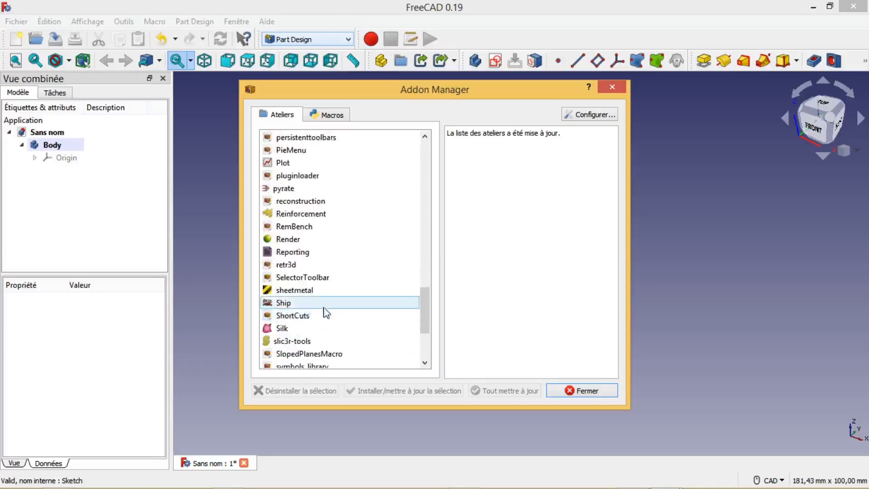
scroll(321, 303, "down", 1)
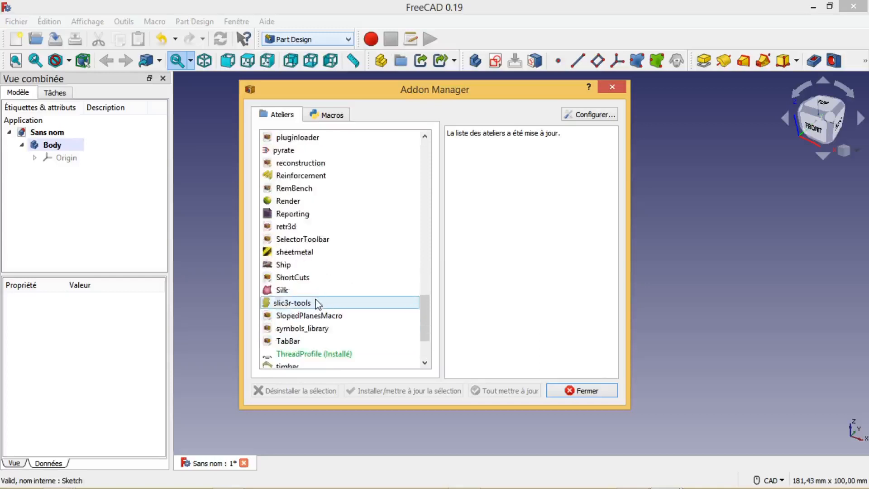
scroll(319, 304, "down", 2)
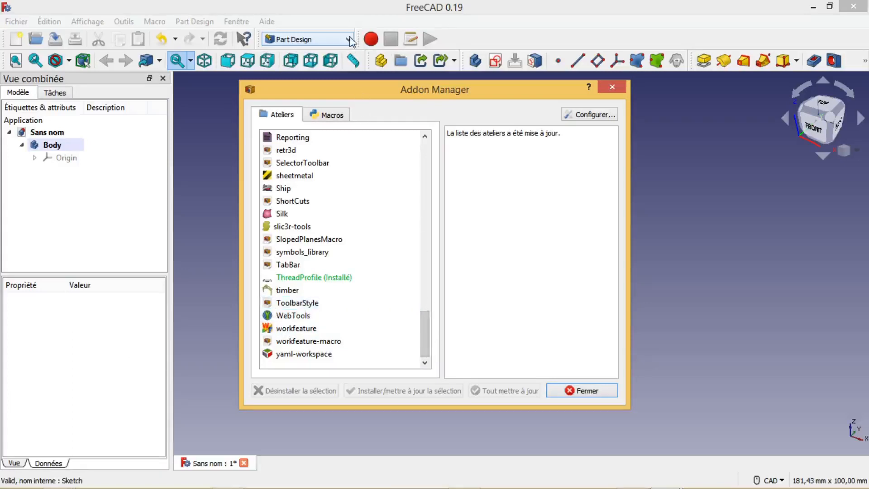
left_click(584, 392)
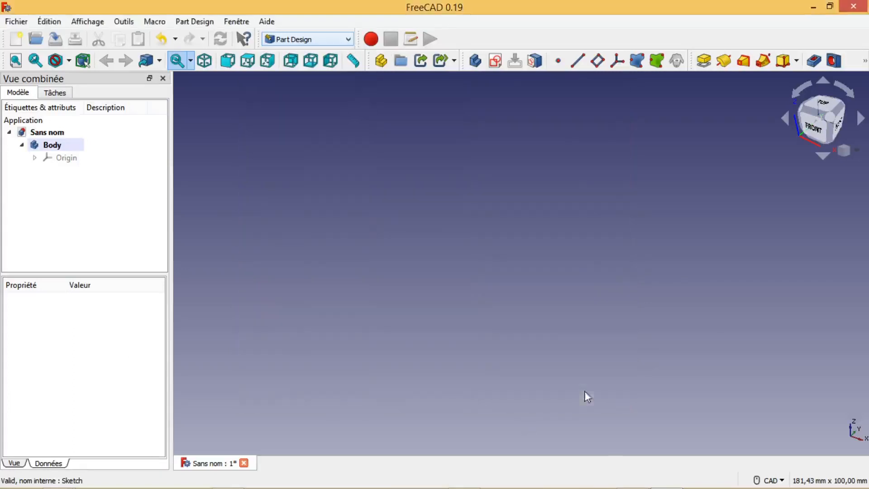
Activate the ThreadProfile workbench
left_click(348, 39)
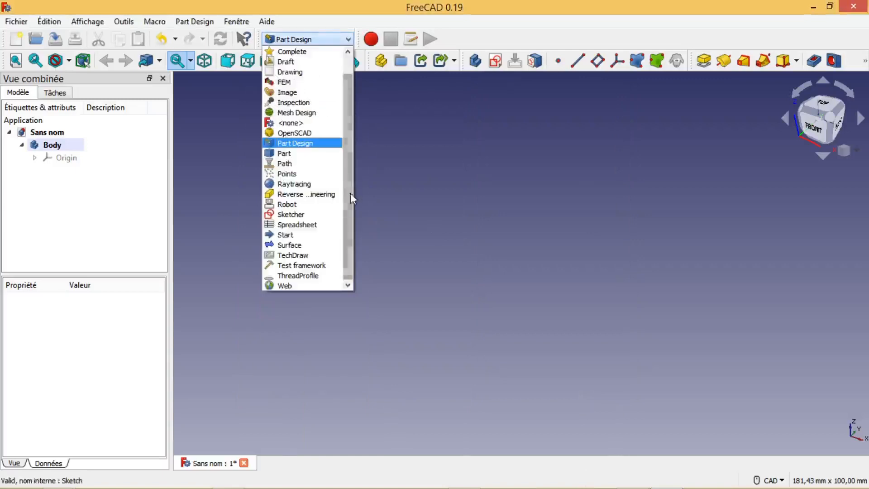
left_click(306, 277)
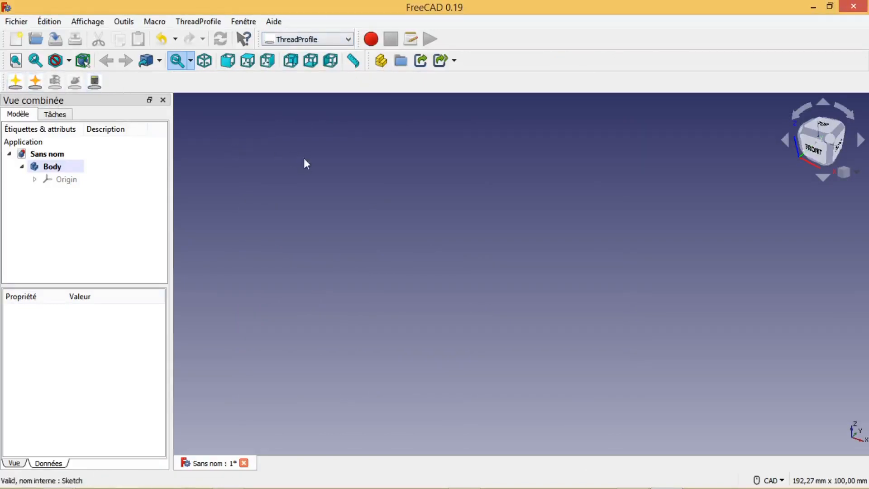
left_click(348, 40)
left_click(381, 174)
Reset all personal settings in the preferences and accept erasing them
left_click(48, 22)
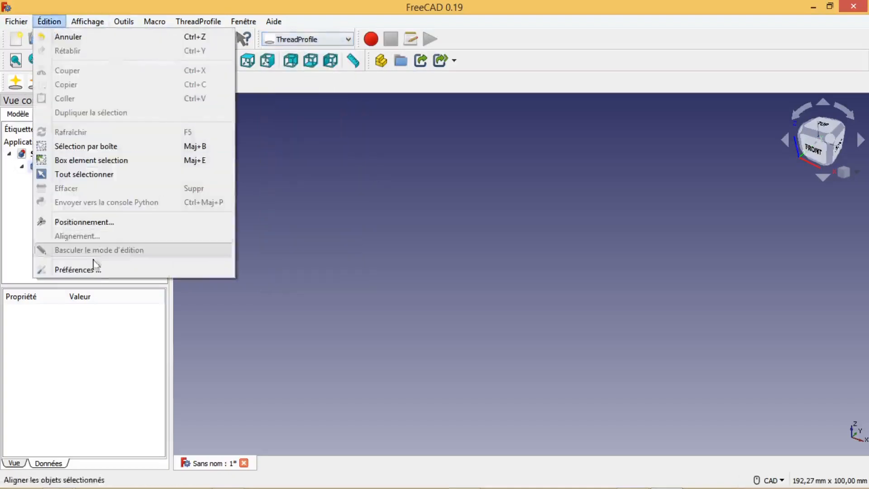
left_click(89, 275)
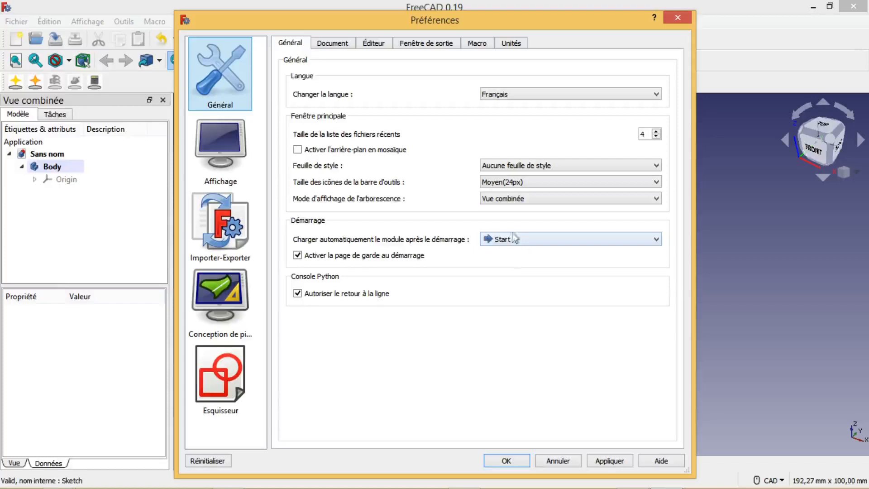
left_click(212, 462)
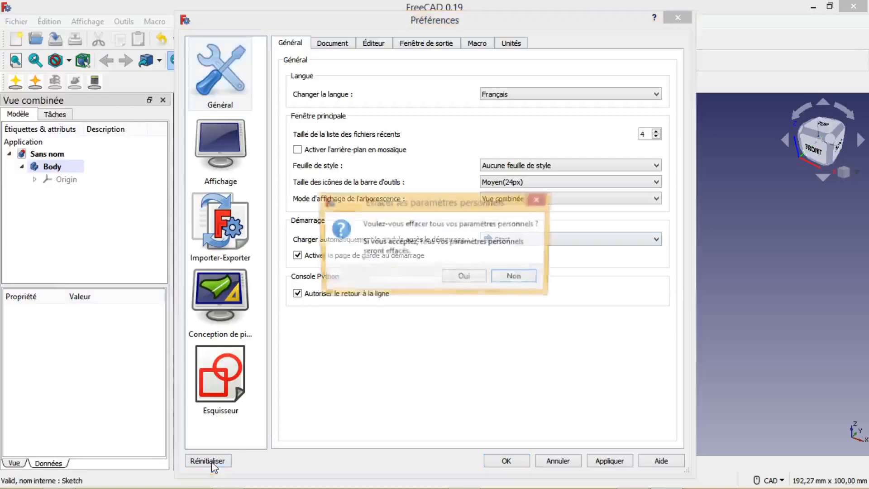
left_click(464, 277)
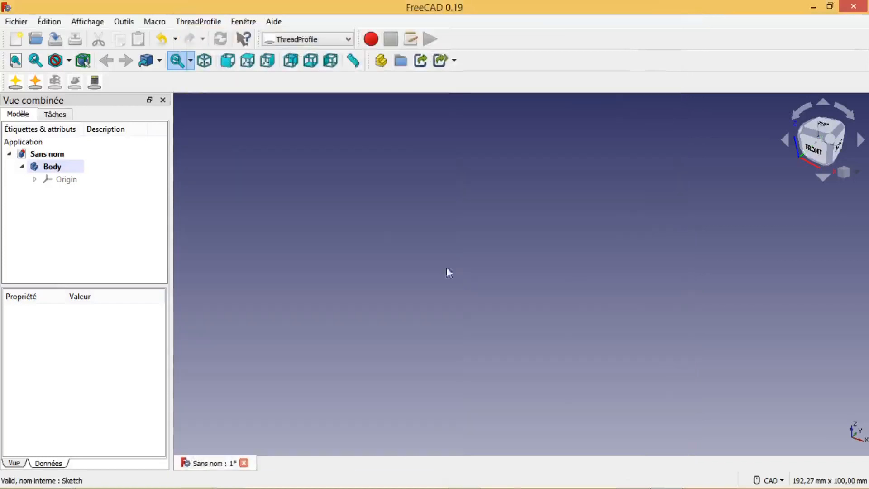
Set Part Design as the module loaded automatically after startup in the general preferences and apply the change
left_click(49, 21)
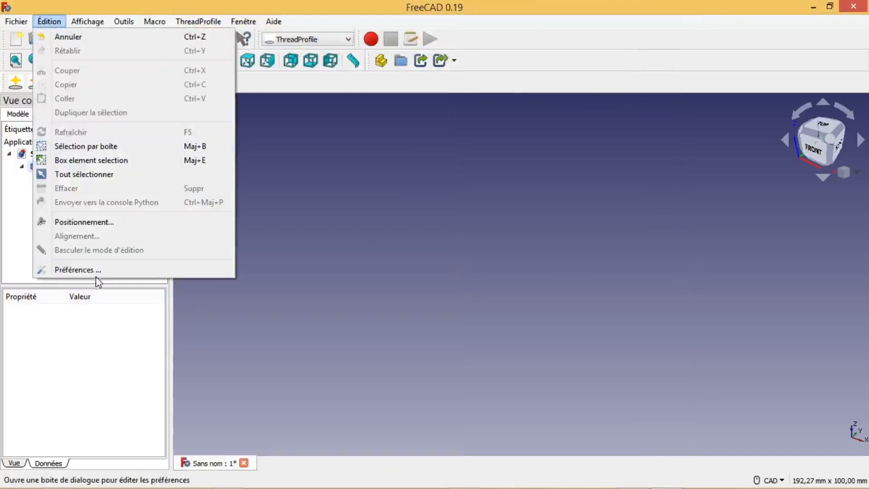
left_click(96, 273)
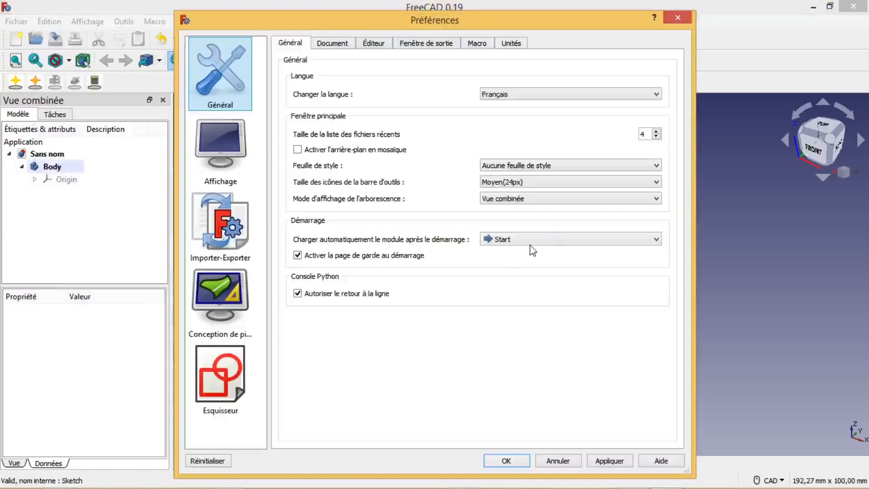
left_click(553, 240)
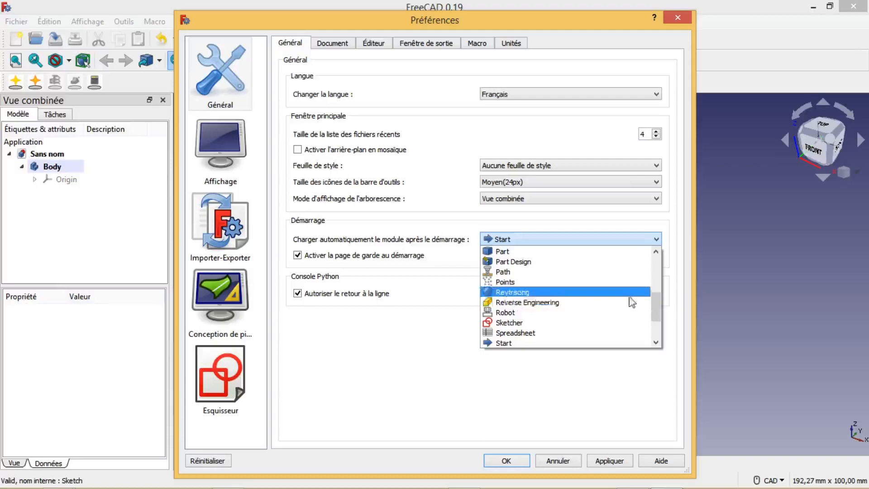
mouse_move(655, 304)
left_mouse_down()
mouse_move(654, 314)
mouse_move(654, 300)
left_mouse_up()
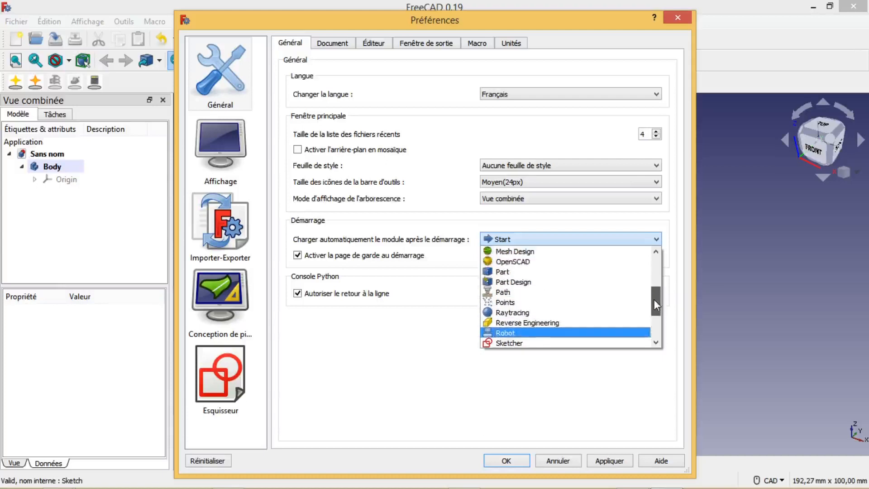
left_click(560, 286)
left_click(611, 461)
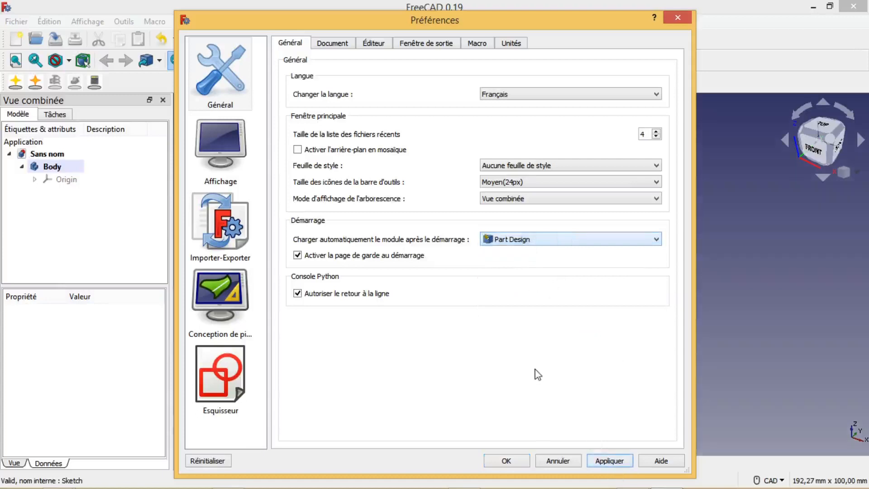
Examine the import-export preferences for the IFC, DAE, DXF, DWG, SVG and OCA formats
left_click(222, 236)
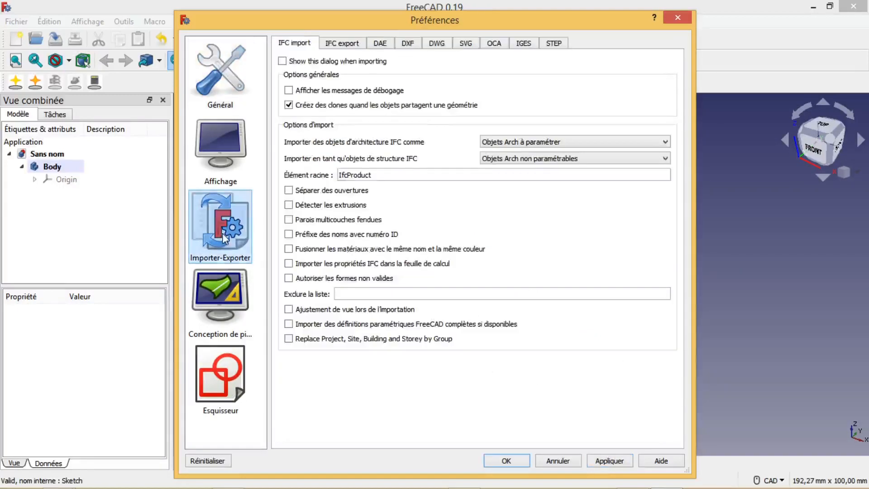
left_click(408, 46)
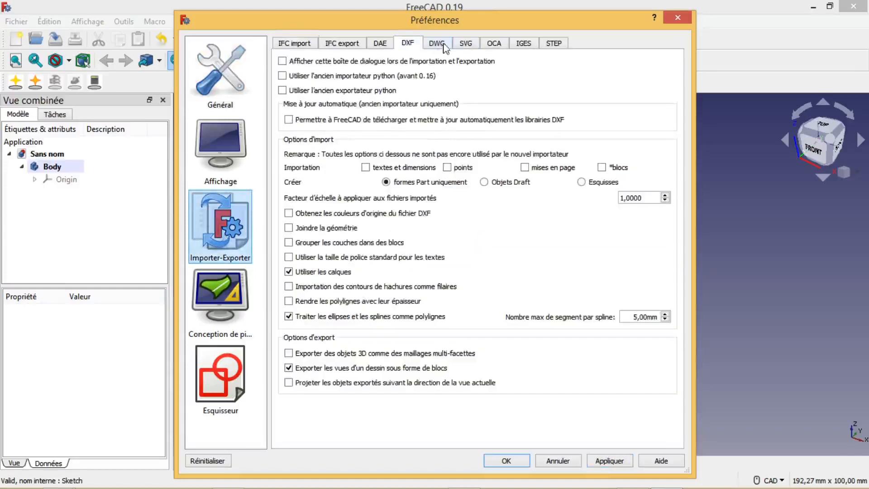
left_click(438, 43)
left_click(410, 45)
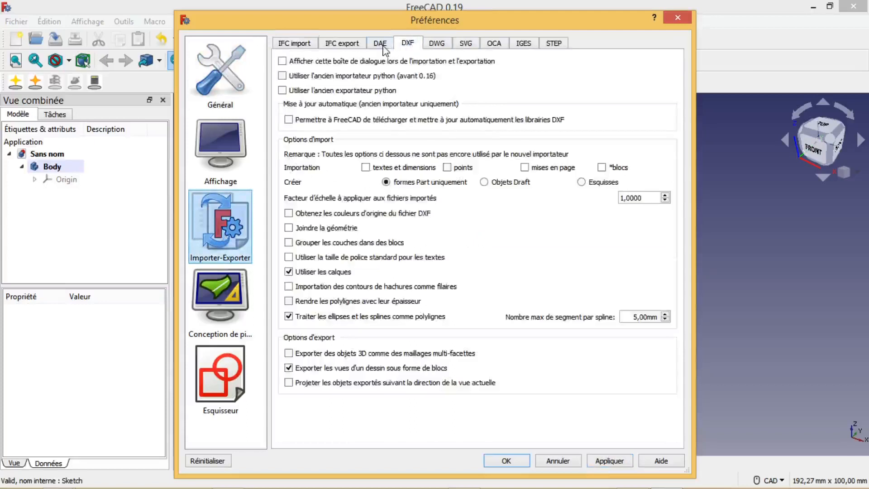
left_click(382, 45)
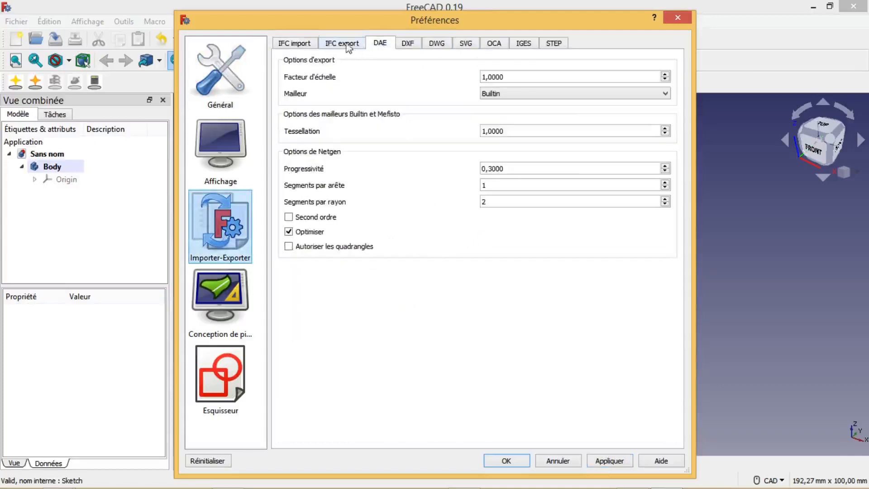
left_click(343, 43)
left_click(382, 48)
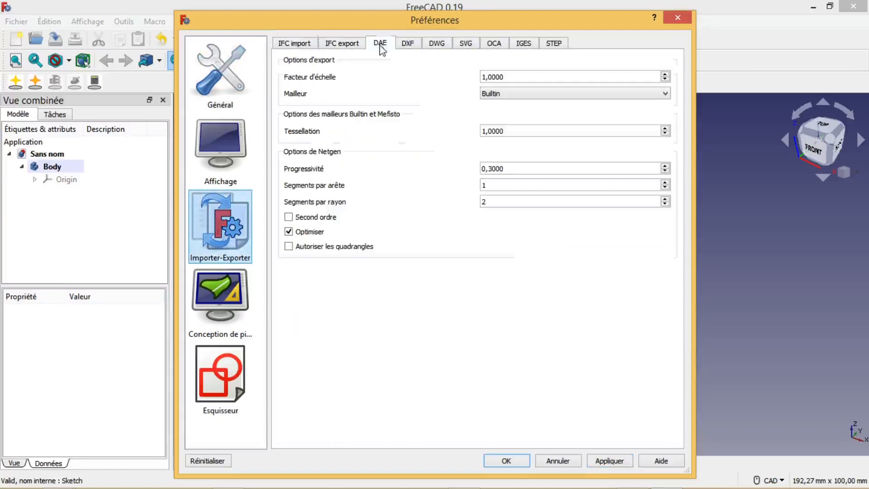
left_click(407, 46)
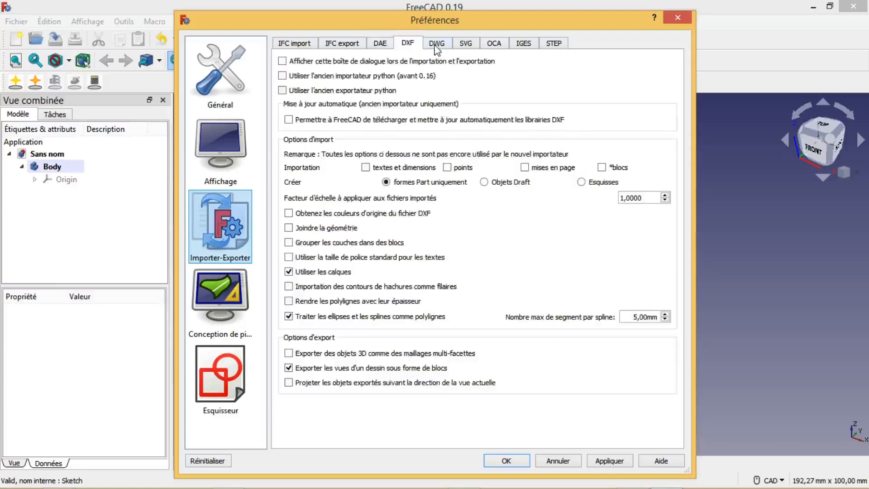
left_click(437, 45)
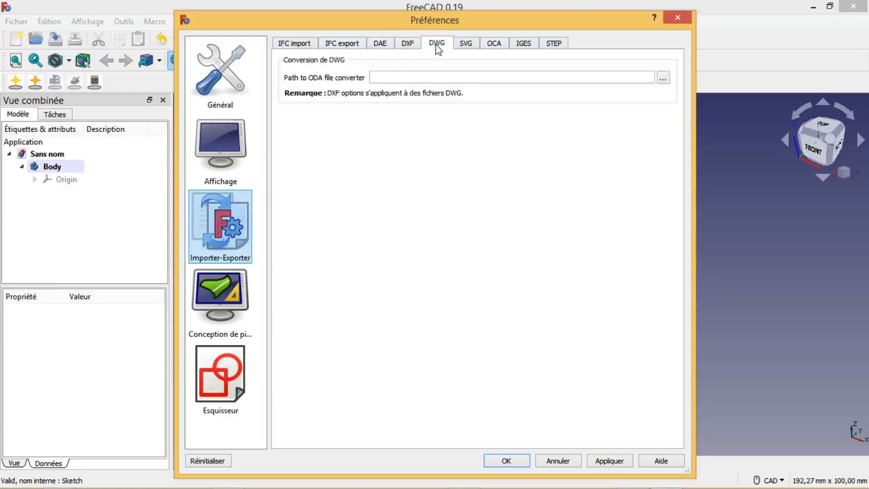
left_click(464, 47)
left_click(494, 45)
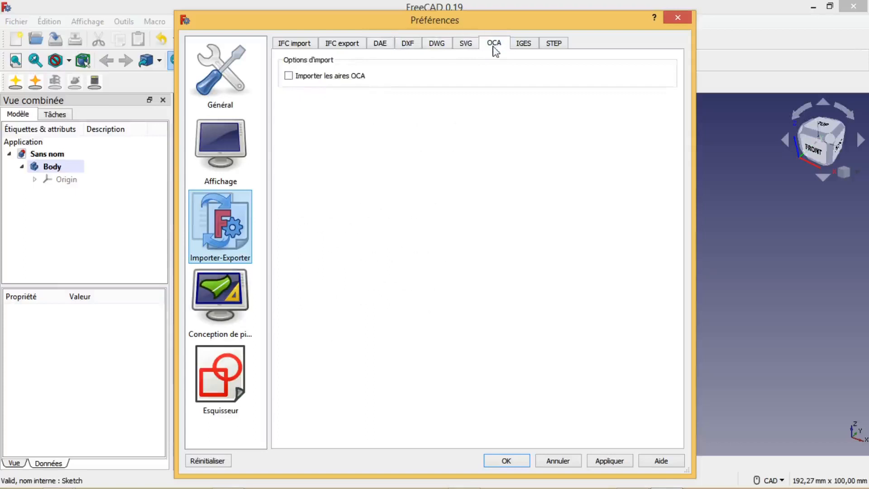
left_click(439, 45)
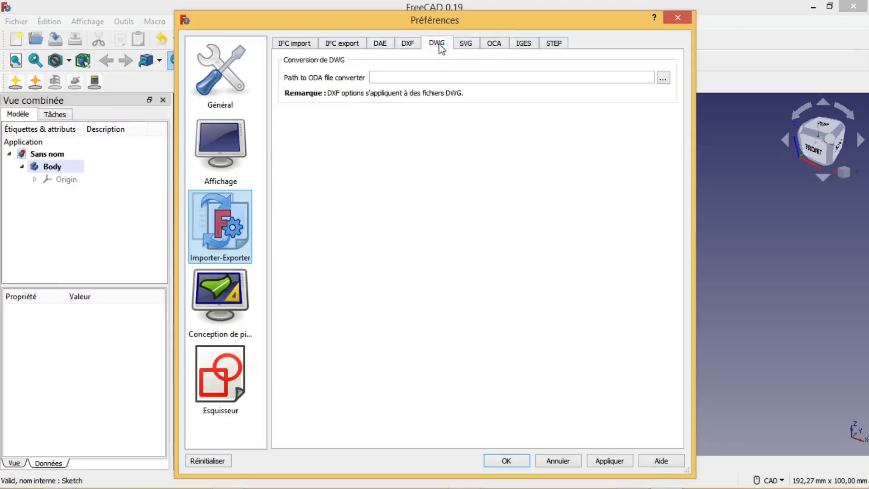
left_click(409, 46)
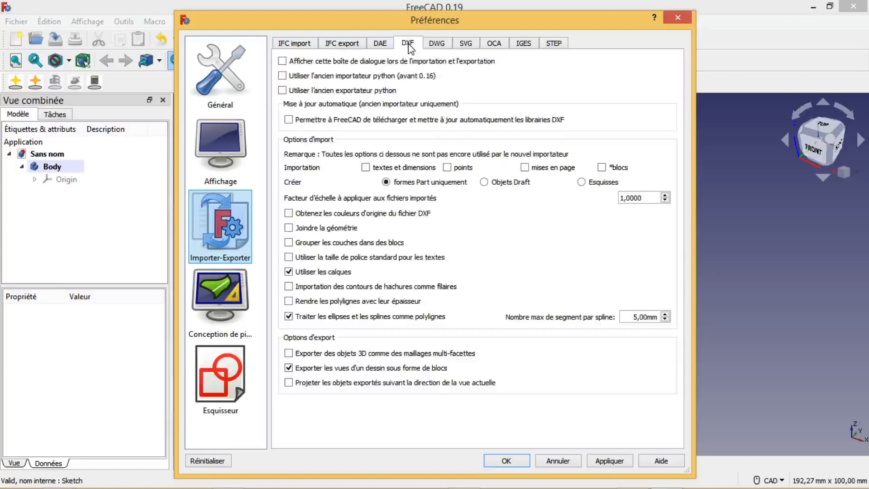
Set the Netgen segments per edge and segments per radius to 99 in the DAE export preferences and apply the change
left_click(382, 47)
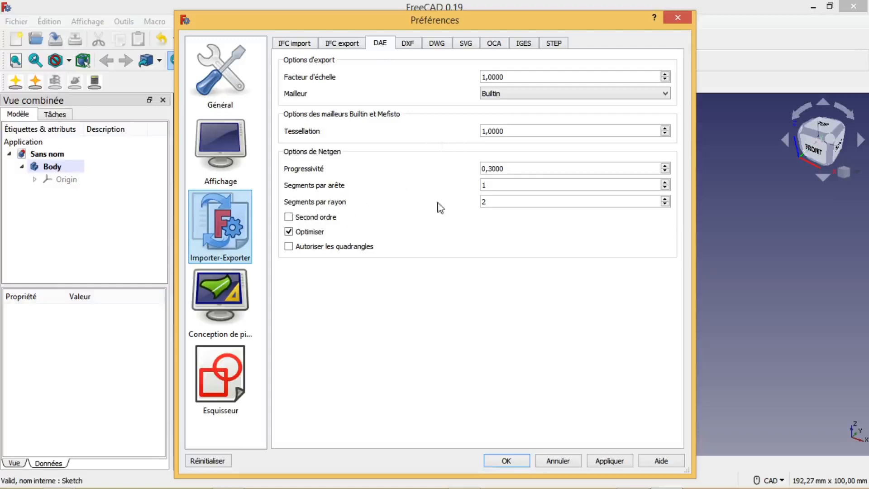
double_click(485, 201)
type("99")
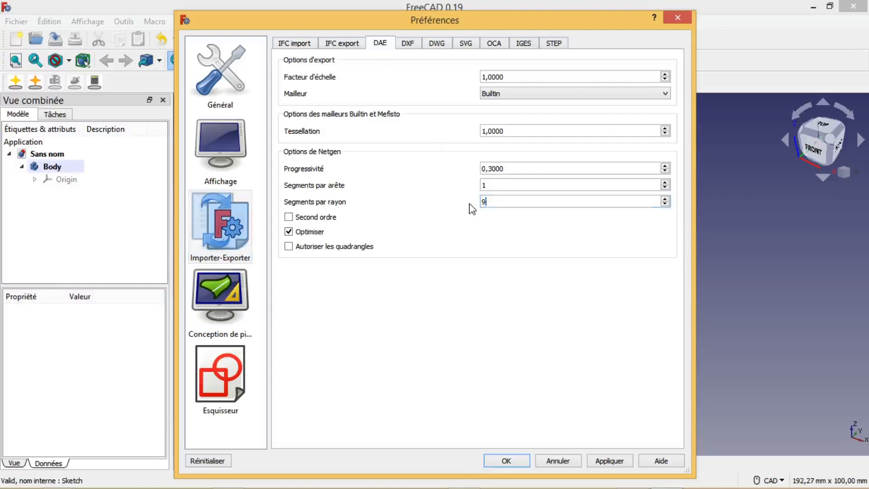
double_click(475, 186)
type("99")
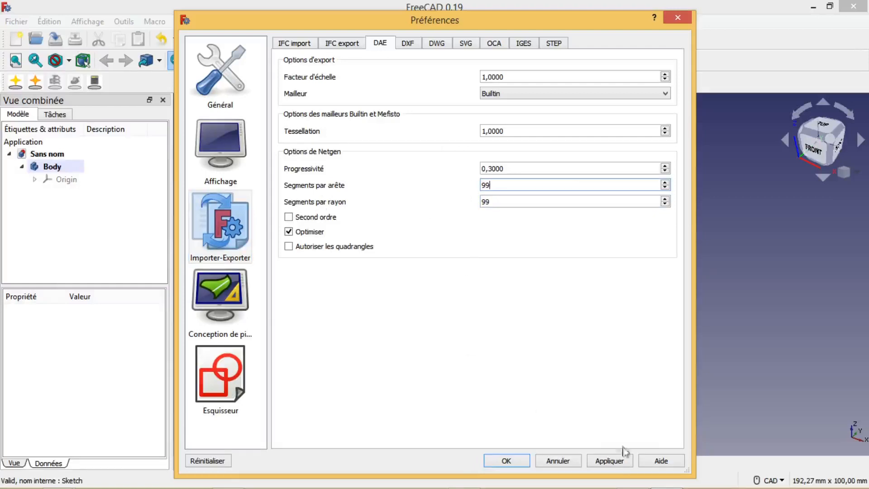
left_click(610, 463)
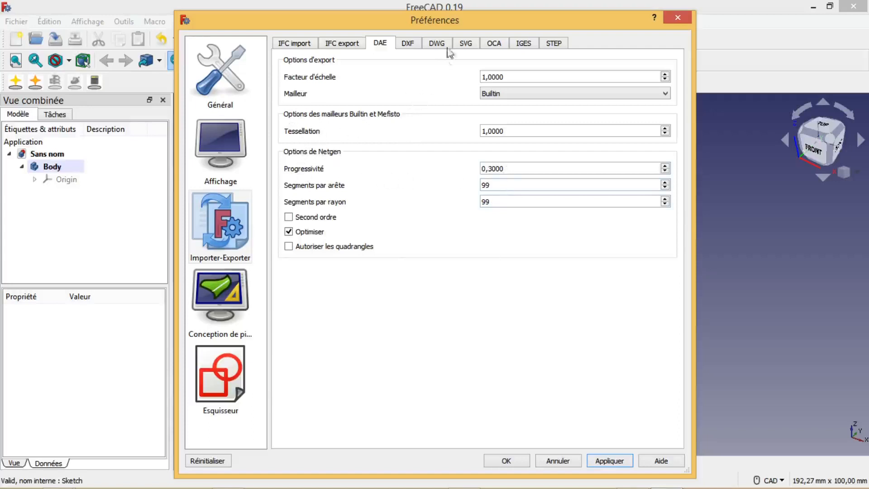
Review the DXF, DWG, SVG, OCA, IGES and STEP import-export preferences and close the preferences
left_click(410, 45)
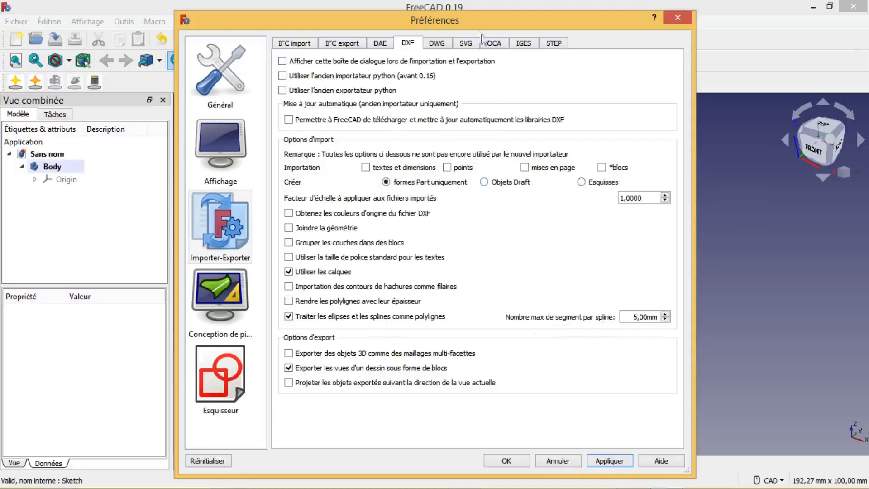
left_click(438, 45)
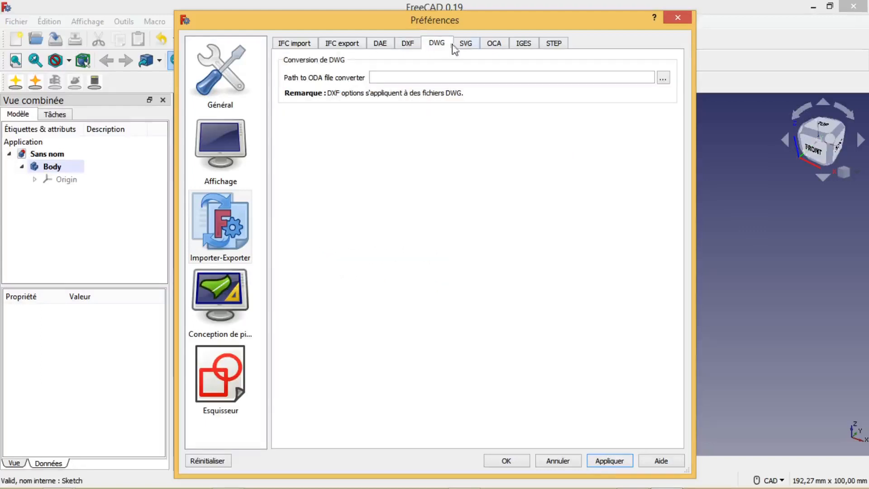
left_click(466, 45)
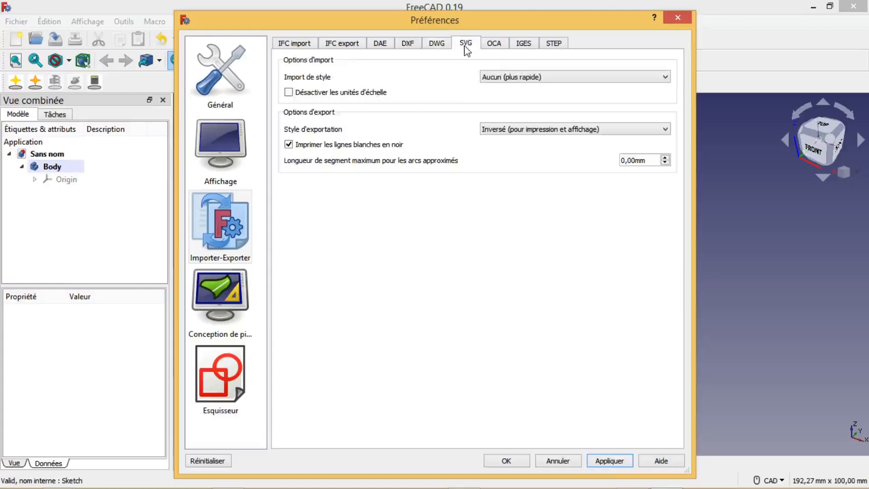
left_click(493, 46)
left_click(523, 44)
left_click(553, 45)
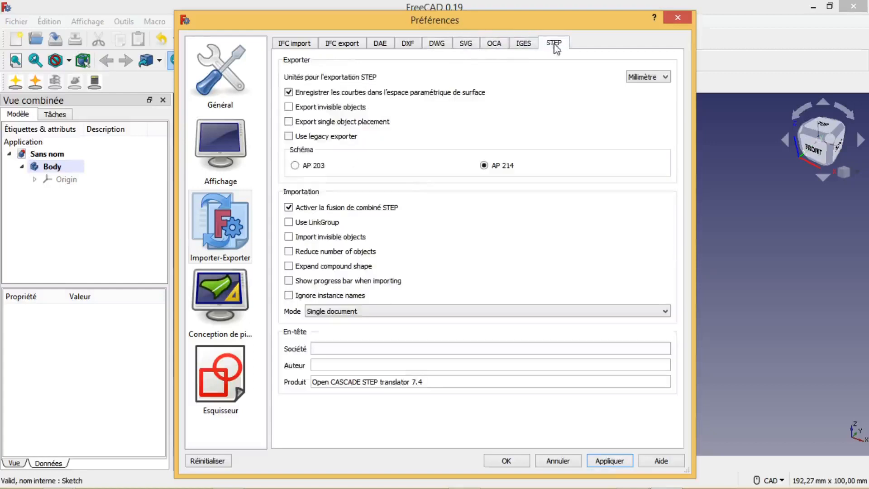
left_click(679, 18)
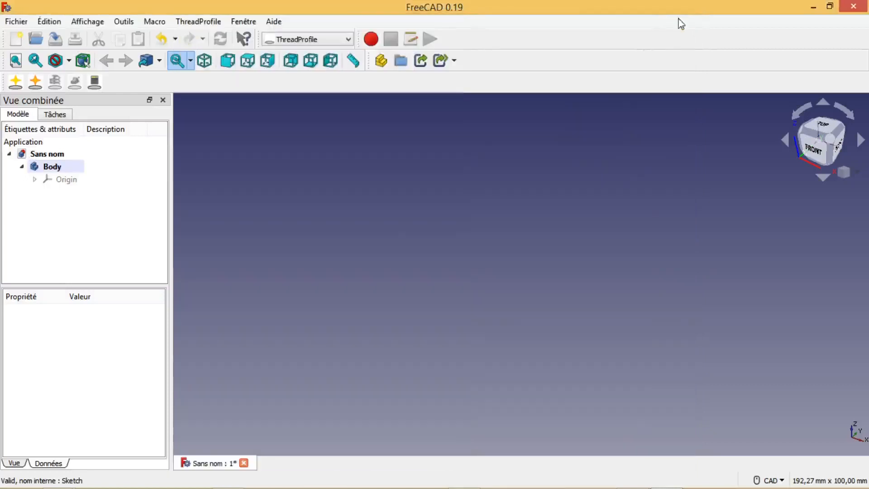